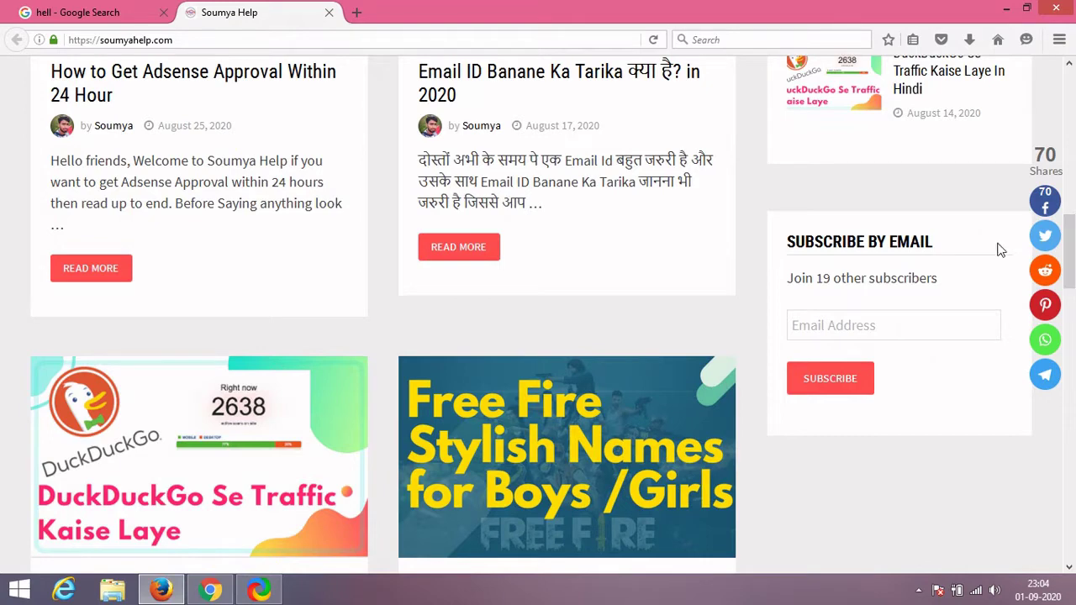
Examine the Subscribe by Email box in the Soumya Help site's sidebar.
{"action": "left_click_drag", "start_coordinate": [792, 245], "coordinate": [941, 233]}
{"action": "left_click", "coordinate": [948, 237]}
{"action": "left_click_drag", "start_coordinate": [935, 242], "coordinate": [788, 243]}
{"action": "left_click", "coordinate": [790, 243]}
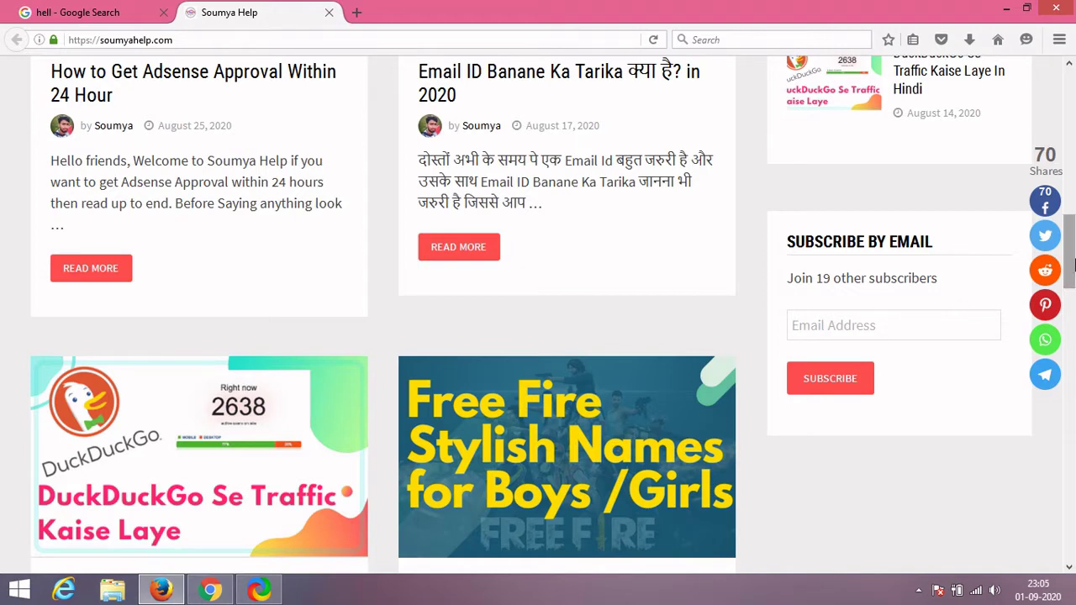
{"action": "left_click_drag", "start_coordinate": [1070, 259], "coordinate": [1071, 385]}
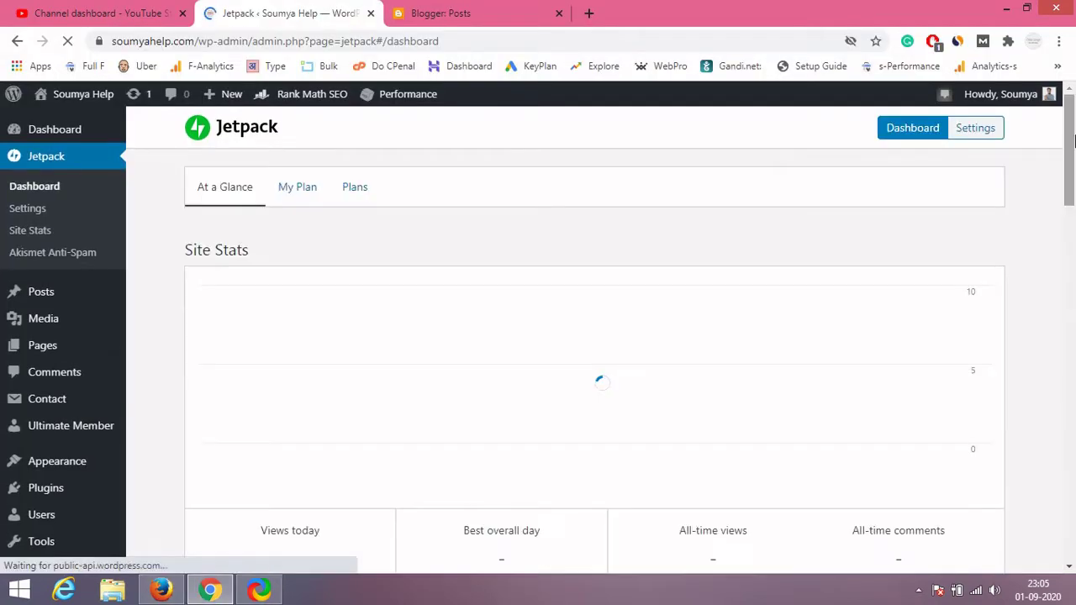
Switch to the WordPress admin in Chrome and review the email Subscriptions options in Jetpack's Discussion settings.
{"action": "scroll", "coordinate": [1072, 140], "scroll_direction": "down", "scroll_amount": 3}
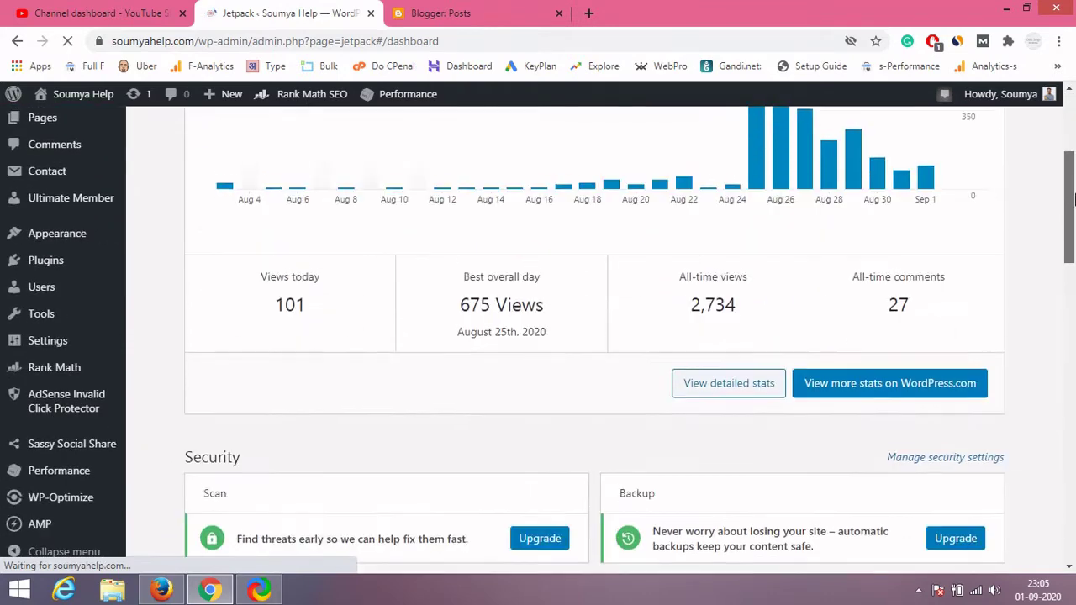
{"action": "scroll", "coordinate": [1072, 140], "scroll_direction": "up", "scroll_amount": 2}
{"action": "scroll", "coordinate": [1073, 140], "scroll_direction": "up", "scroll_amount": 1}
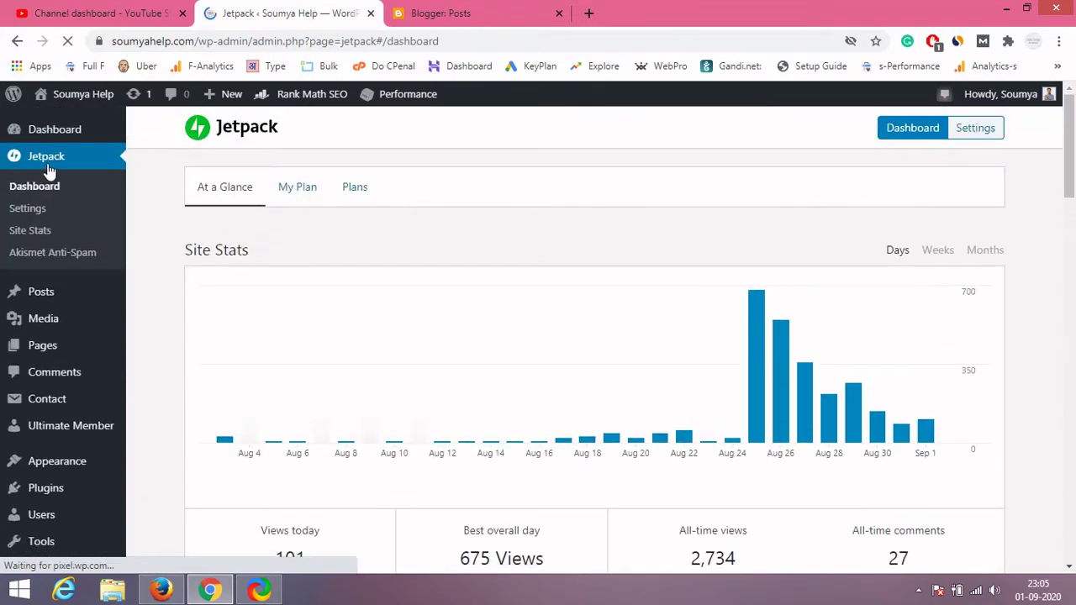
{"action": "left_click", "coordinate": [28, 214]}
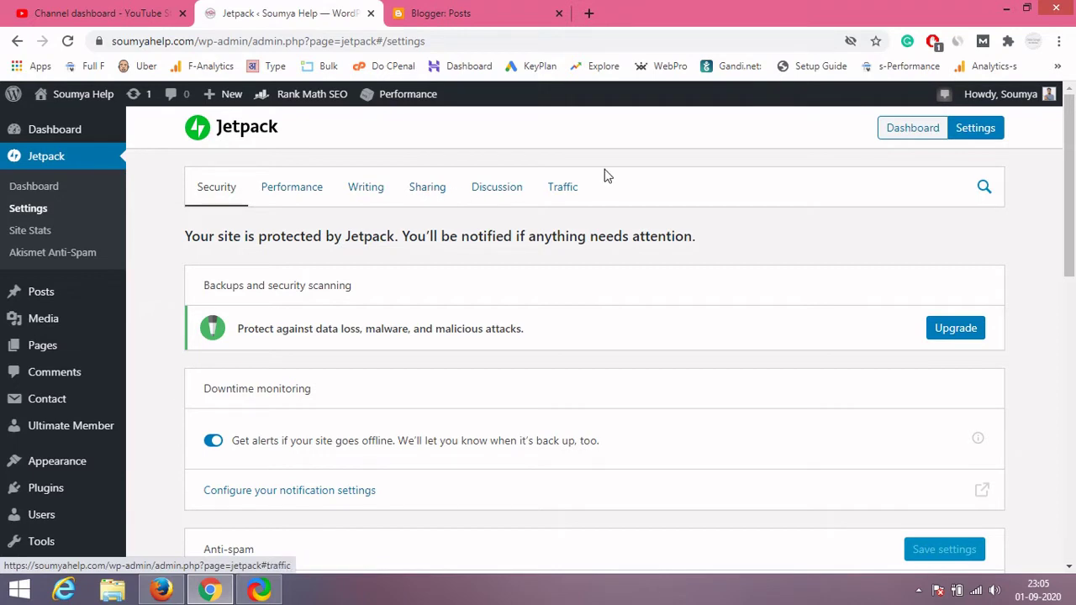
{"action": "left_click", "coordinate": [517, 193]}
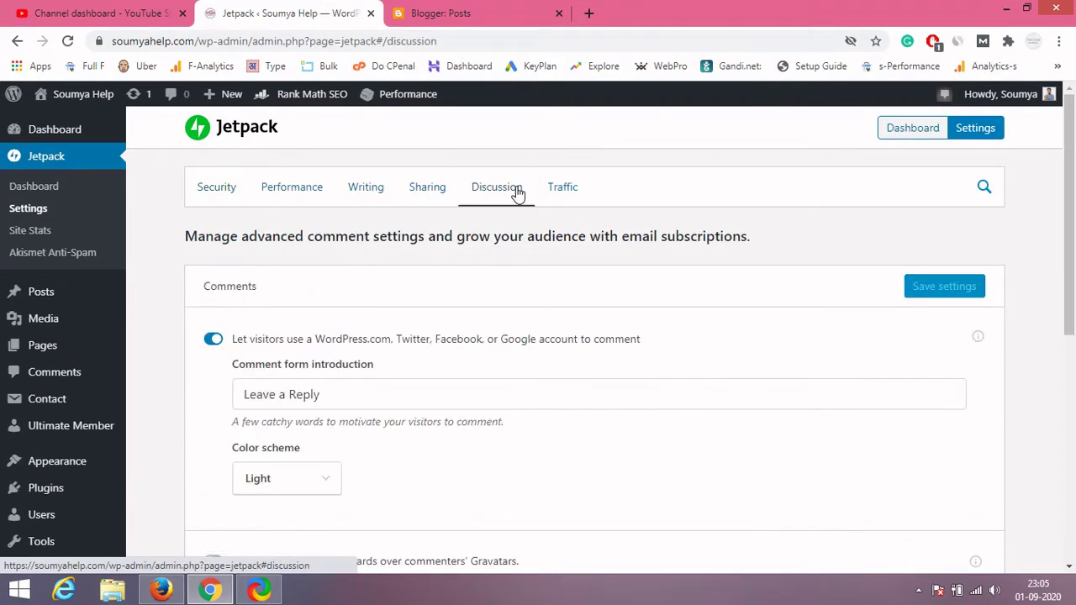
{"action": "scroll", "coordinate": [526, 388], "scroll_direction": "down", "scroll_amount": 5}
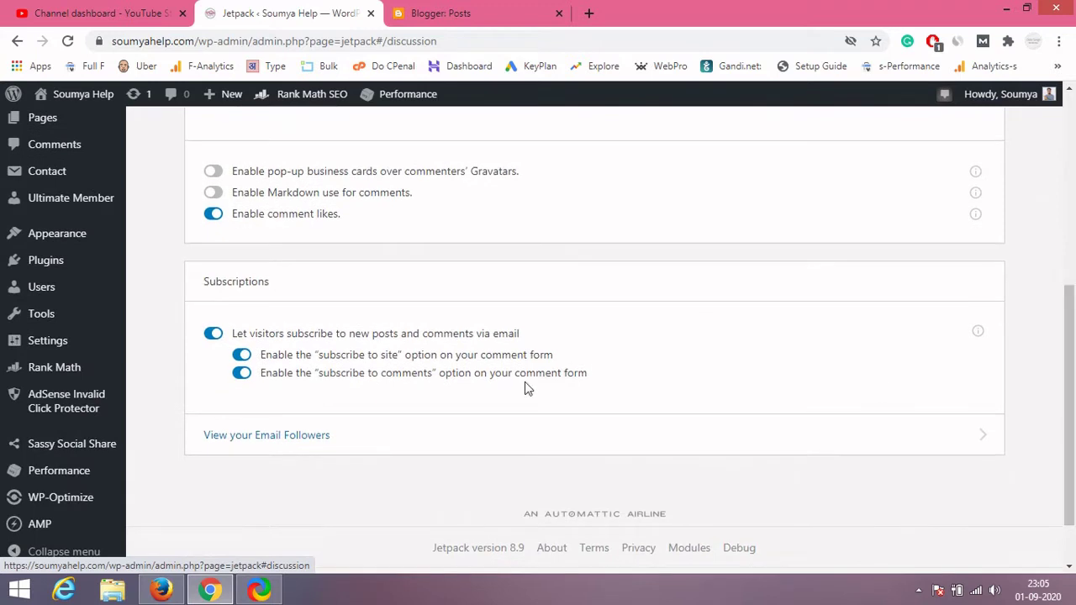
{"action": "double_click", "coordinate": [205, 290]}
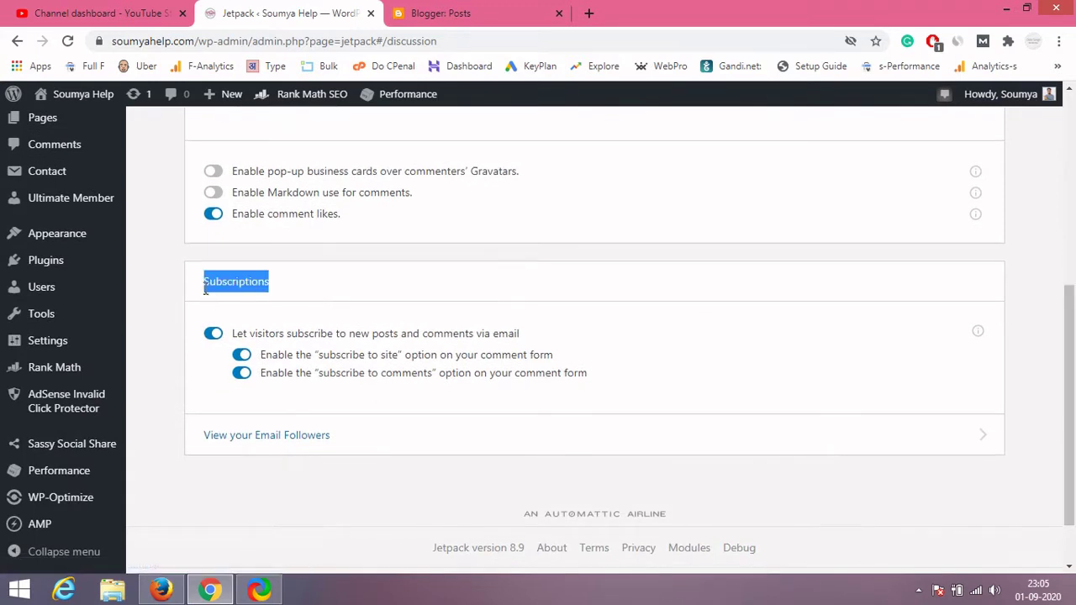
{"action": "left_click", "coordinate": [205, 288]}
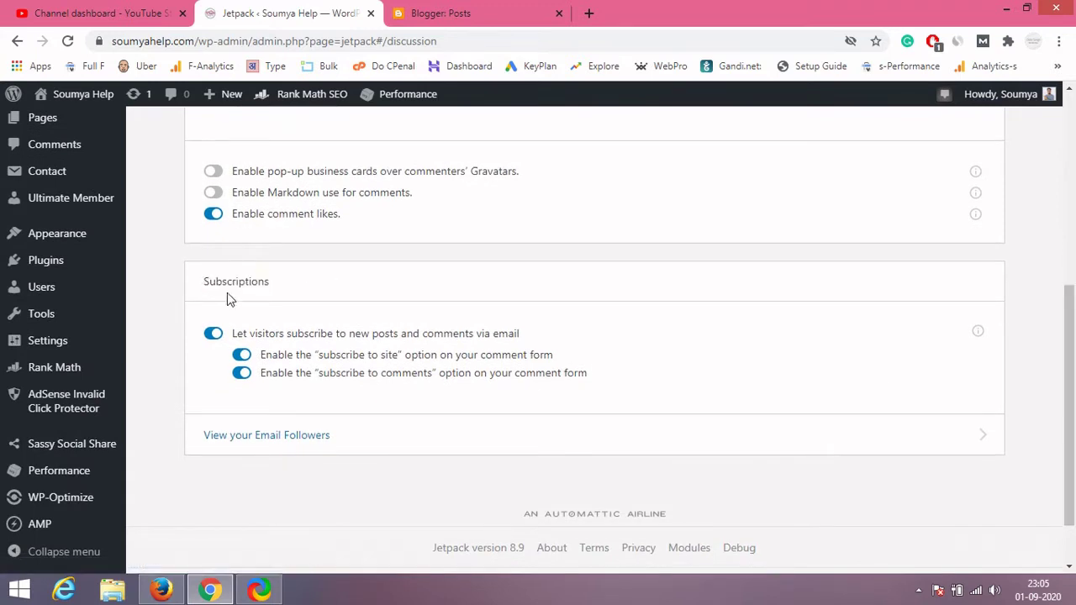
{"action": "left_click", "coordinate": [215, 337]}
Open the WordPress Widgets page and delete both Blog Subscriptions (Jetpack) widgets from the Sidebar area.
{"action": "mouse_move", "coordinate": [104, 244]}
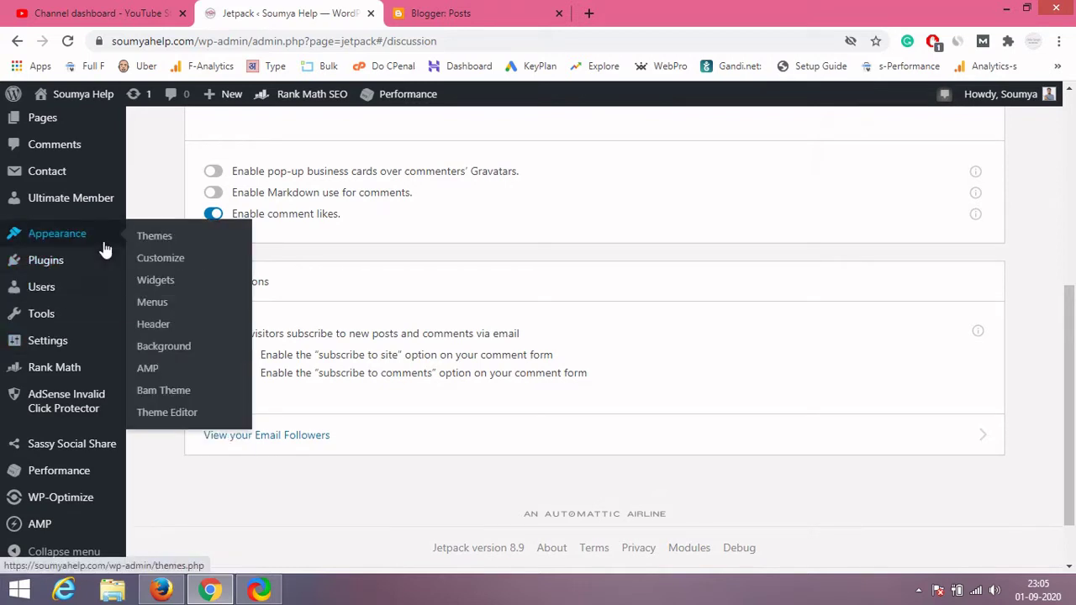
{"action": "left_click", "coordinate": [156, 282]}
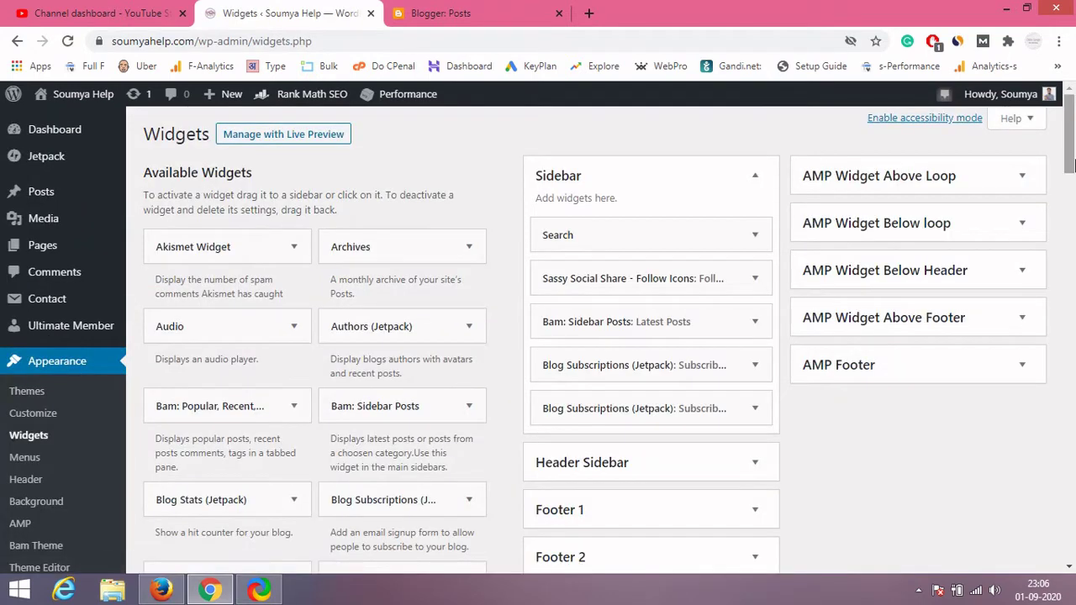
{"action": "left_click_drag", "start_coordinate": [1072, 164], "coordinate": [1072, 212]}
{"action": "left_click", "coordinate": [755, 269]}
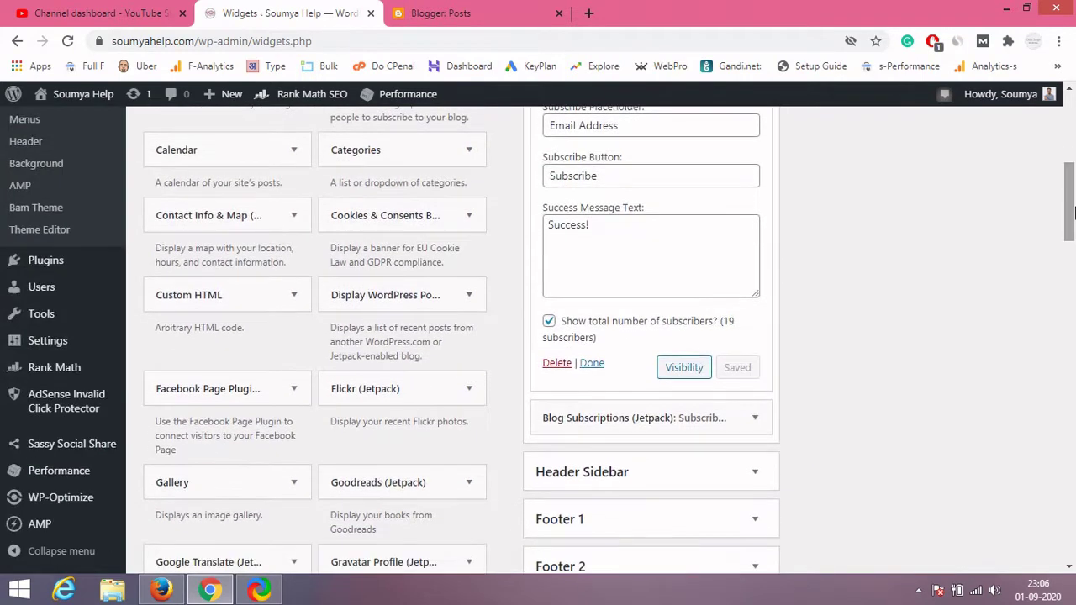
{"action": "left_click", "coordinate": [560, 364]}
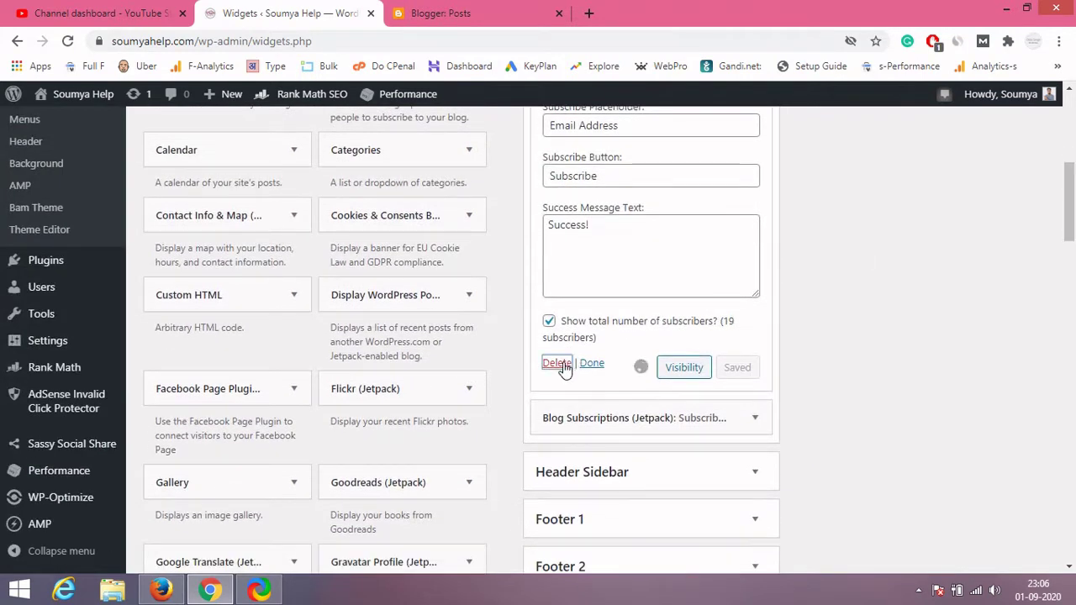
{"action": "mouse_move", "coordinate": [1069, 210]}
{"action": "left_mouse_down"}
{"action": "mouse_move", "coordinate": [1071, 156]}
{"action": "mouse_move", "coordinate": [1070, 204]}
{"action": "left_mouse_up"}
{"action": "left_click", "coordinate": [755, 317]}
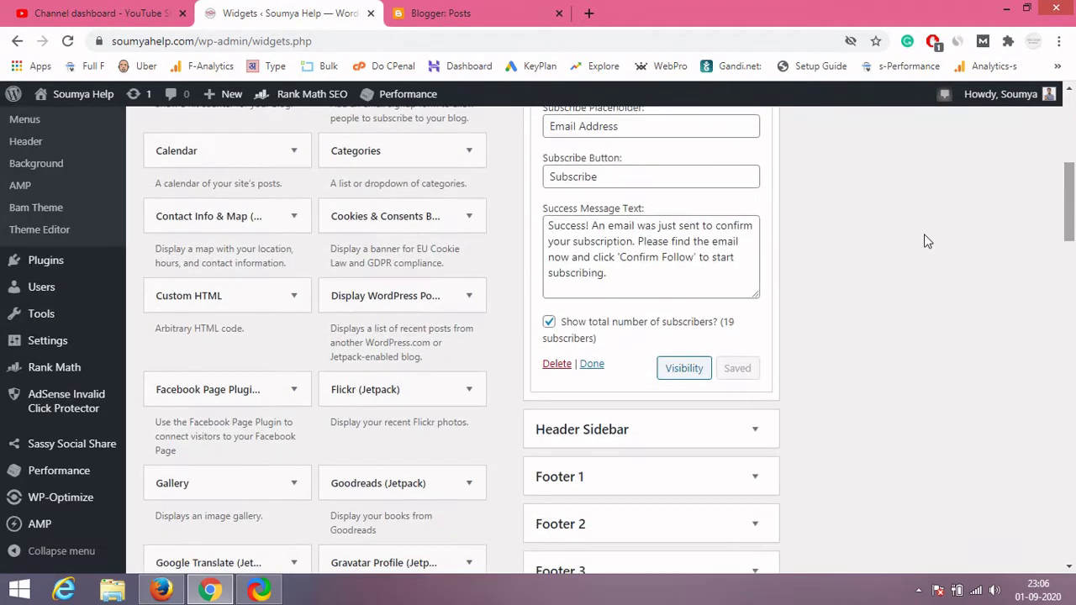
{"action": "left_click", "coordinate": [558, 365]}
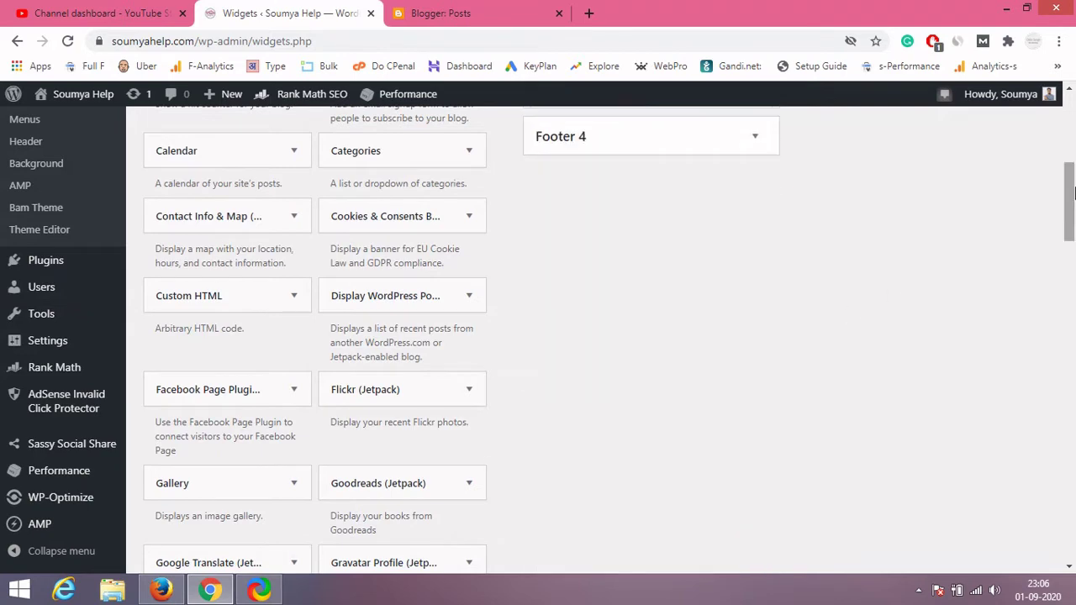
Delete the Blog Subscriptions (Jetpack) widget from the Footer 1 area.
{"action": "scroll", "coordinate": [1074, 202], "scroll_direction": "down", "scroll_amount": 5}
{"action": "scroll", "coordinate": [1073, 202], "scroll_direction": "up", "scroll_amount": 8}
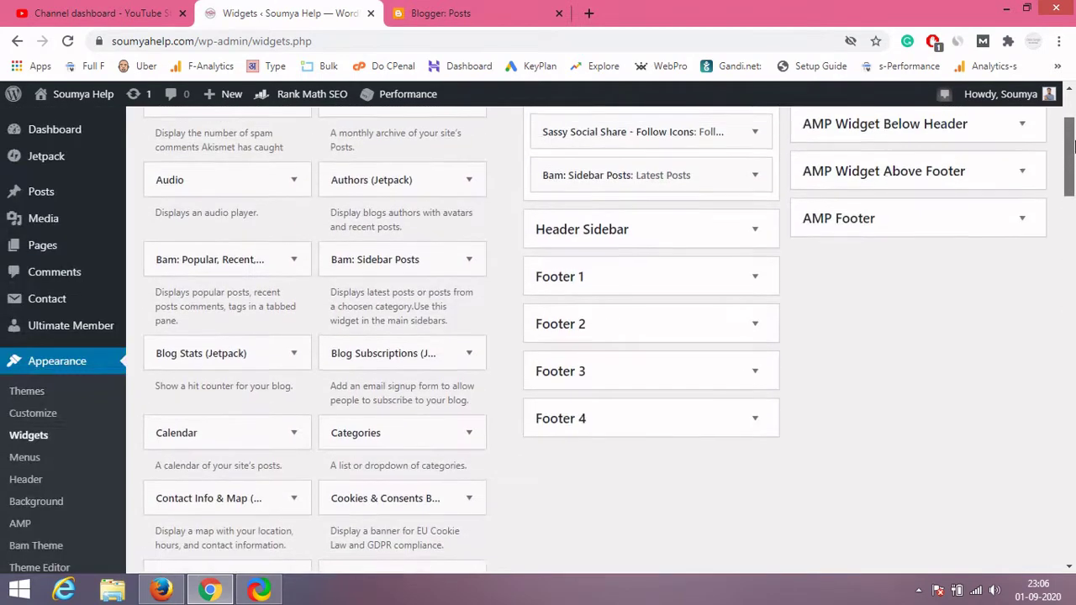
{"action": "left_click", "coordinate": [752, 298]}
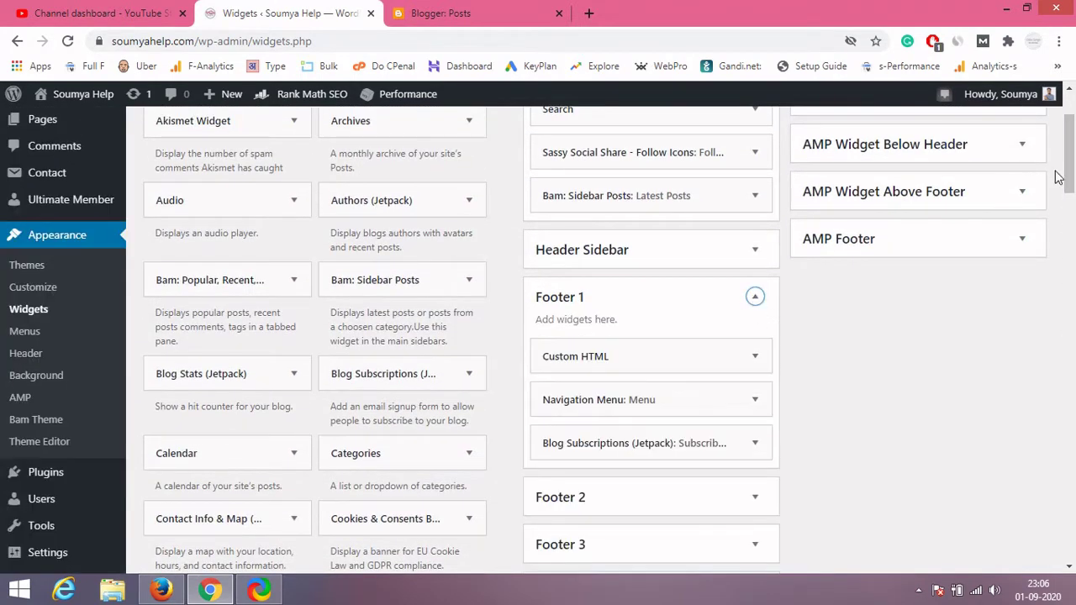
{"action": "scroll", "coordinate": [1066, 177], "scroll_direction": "down", "scroll_amount": 3}
{"action": "left_click", "coordinate": [754, 237]}
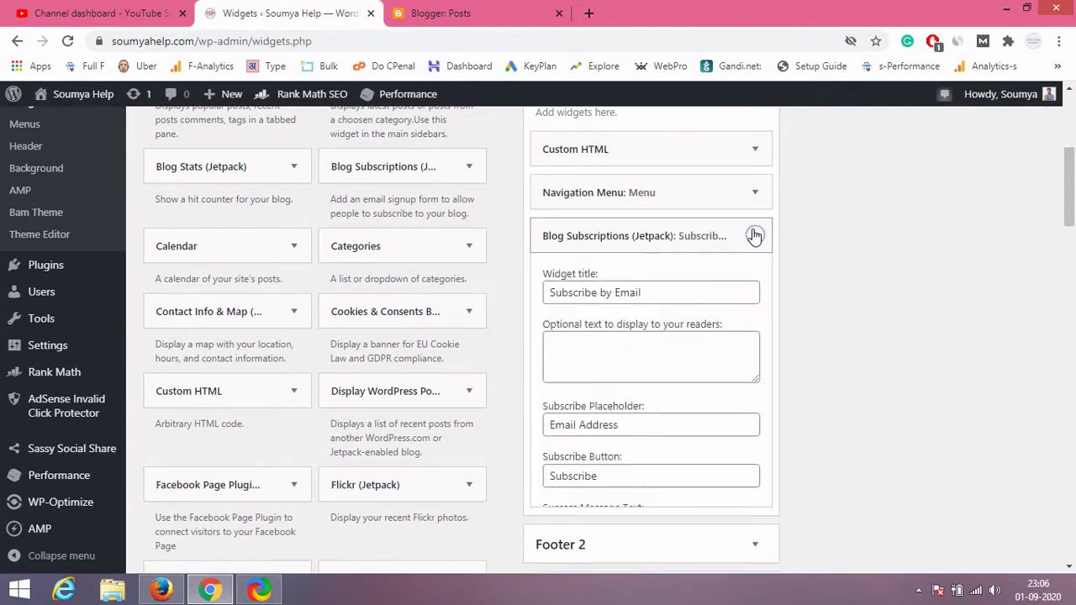
{"action": "scroll", "coordinate": [1029, 217], "scroll_direction": "down", "scroll_amount": 4}
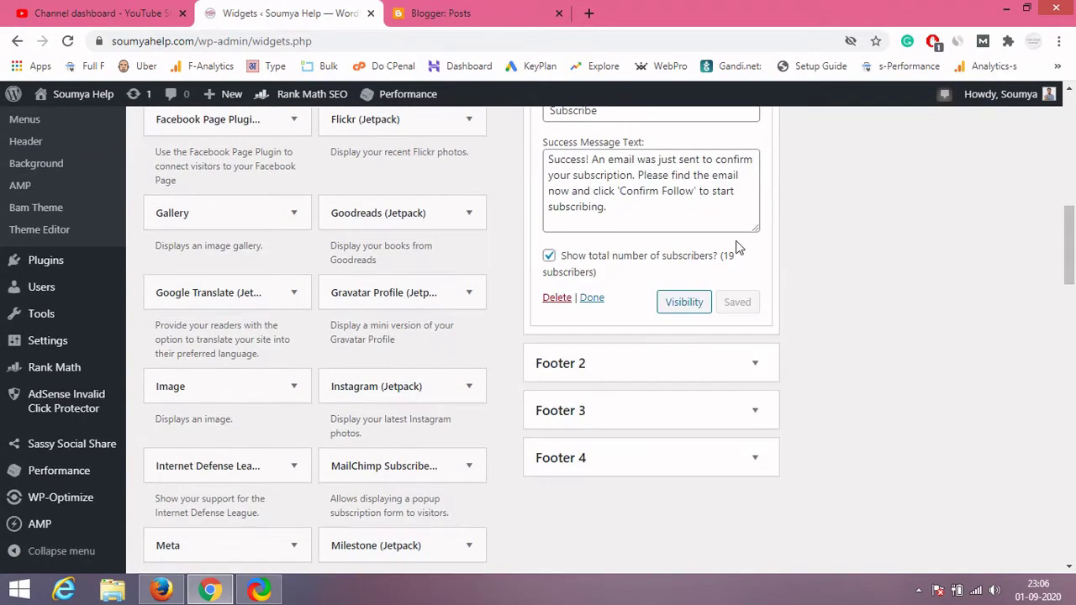
{"action": "left_click", "coordinate": [555, 299]}
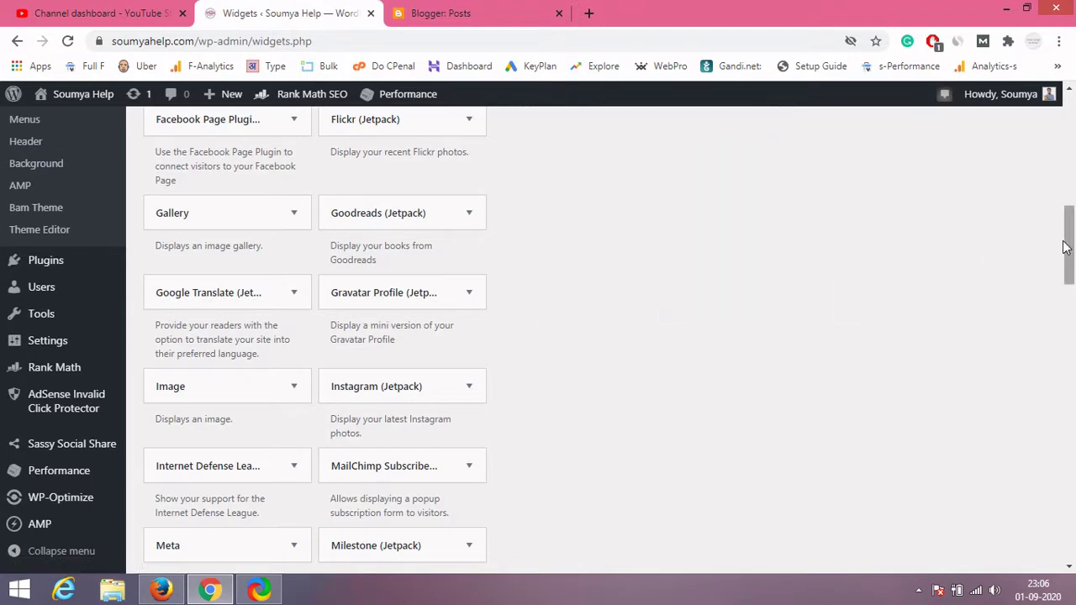
Add the Blog Subscriptions (Jetpack) widget to the Sidebar area.
{"action": "left_click_drag", "start_coordinate": [1072, 241], "coordinate": [1072, 131]}
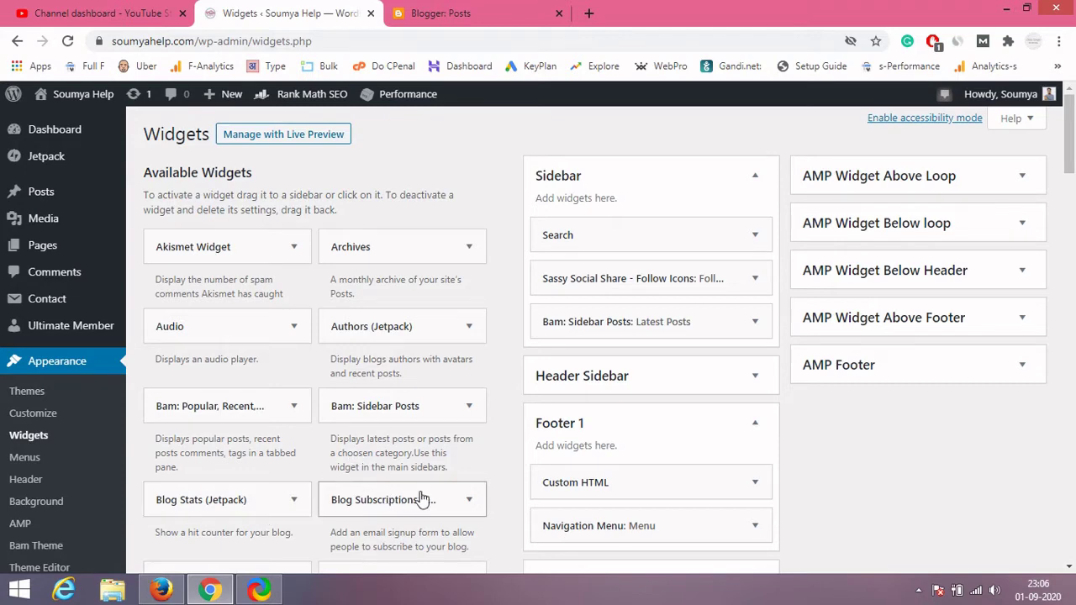
{"action": "left_click", "coordinate": [468, 499]}
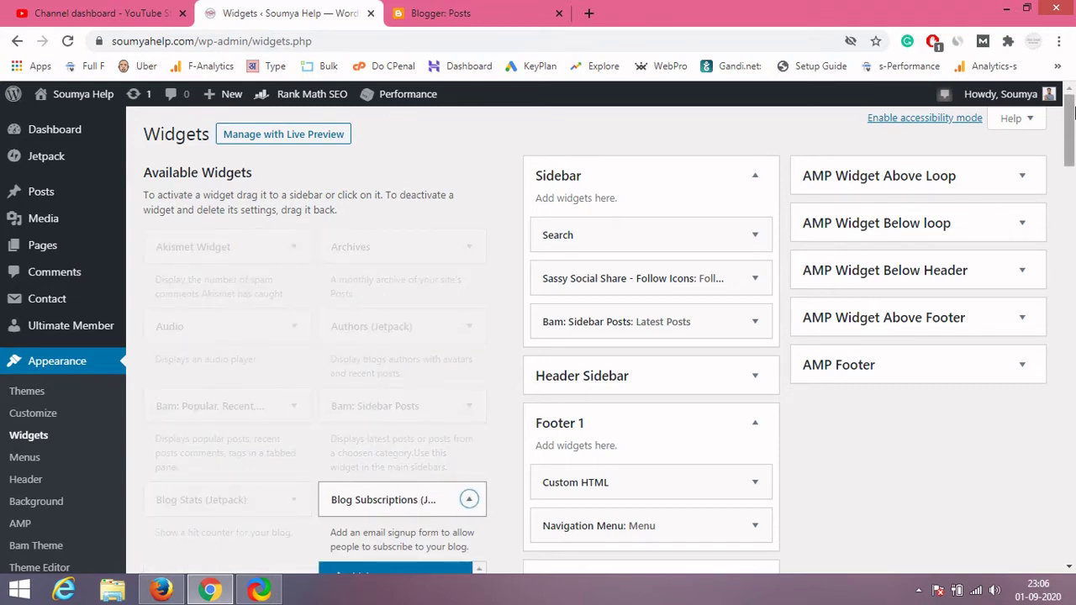
{"action": "scroll", "coordinate": [1068, 231], "scroll_direction": "down", "scroll_amount": 2}
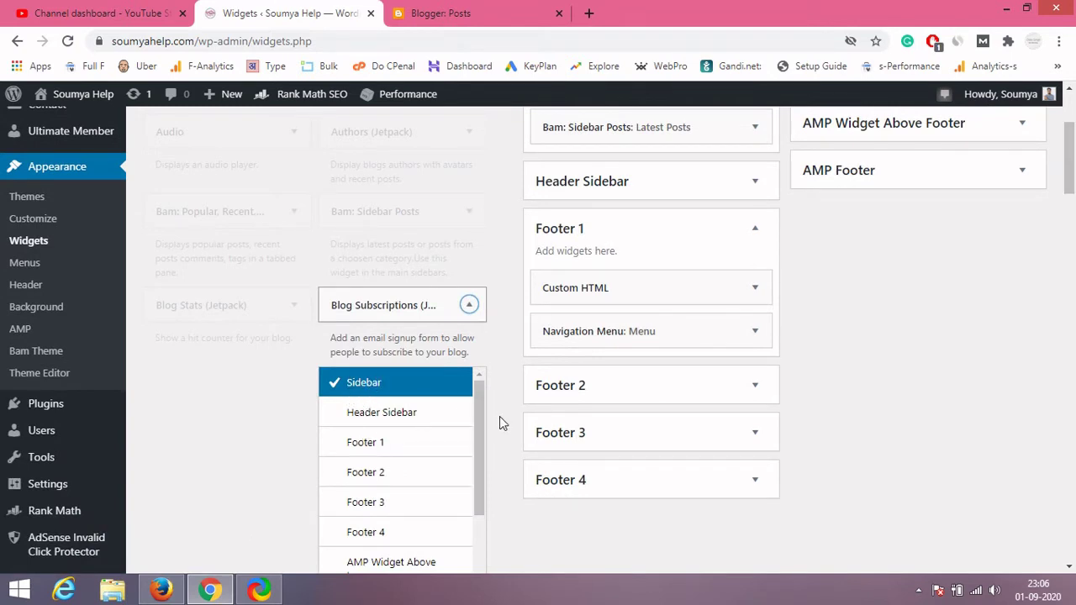
{"action": "left_click_drag", "start_coordinate": [482, 423], "coordinate": [484, 508]}
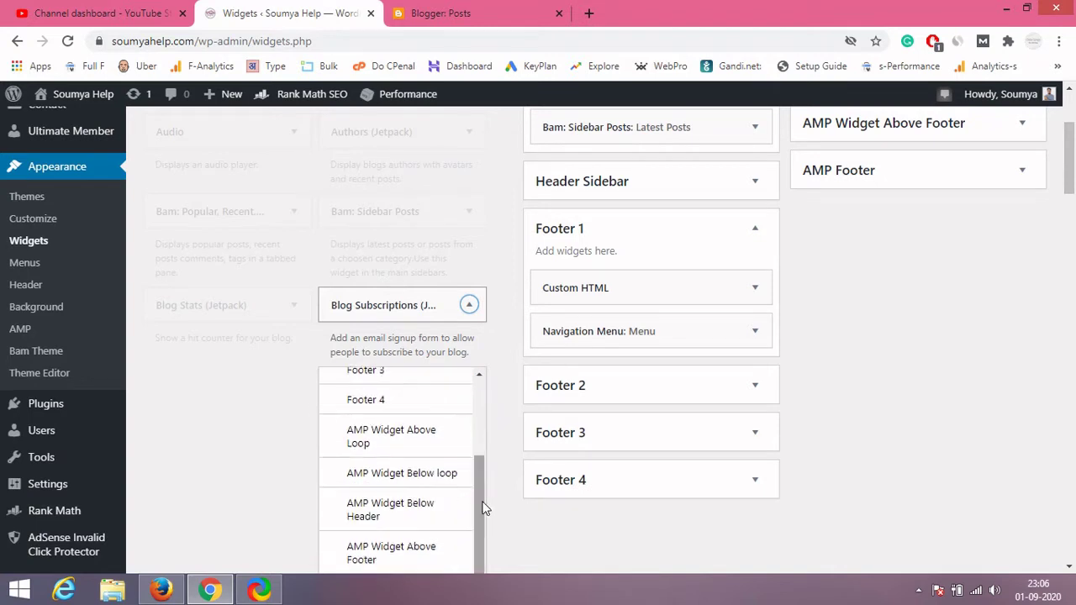
{"action": "scroll", "coordinate": [538, 386], "scroll_direction": "down", "scroll_amount": 3}
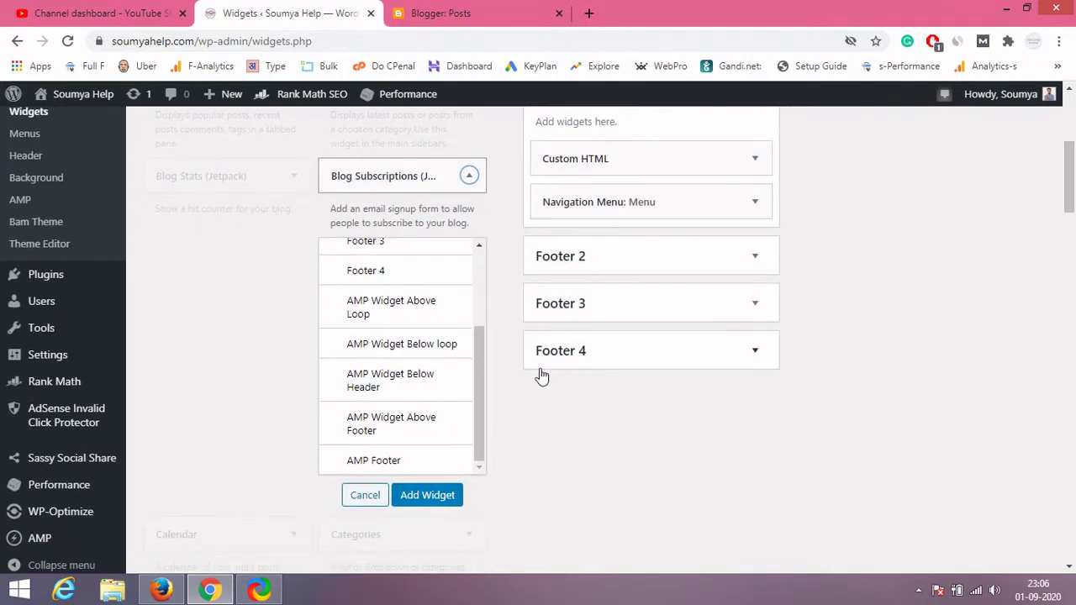
{"action": "left_click", "coordinate": [426, 495]}
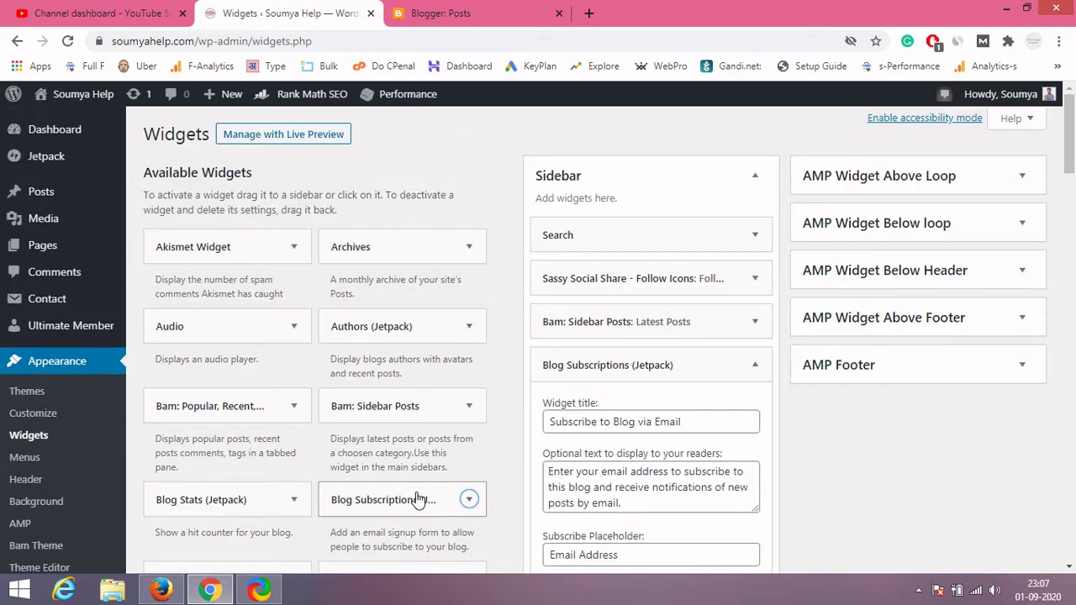
Review the new Blog Subscriptions widget's title, text and subscriber options, and close its settings.
{"action": "scroll", "coordinate": [1069, 143], "scroll_direction": "down", "scroll_amount": 1}
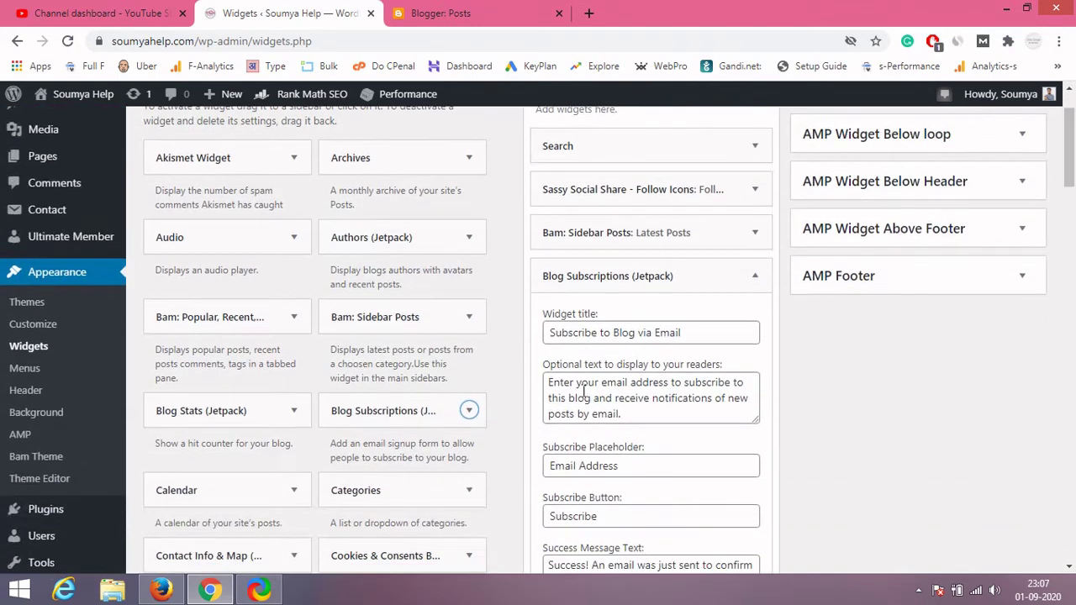
{"action": "left_click_drag", "start_coordinate": [597, 336], "coordinate": [632, 336]}
{"action": "left_click", "coordinate": [616, 335]}
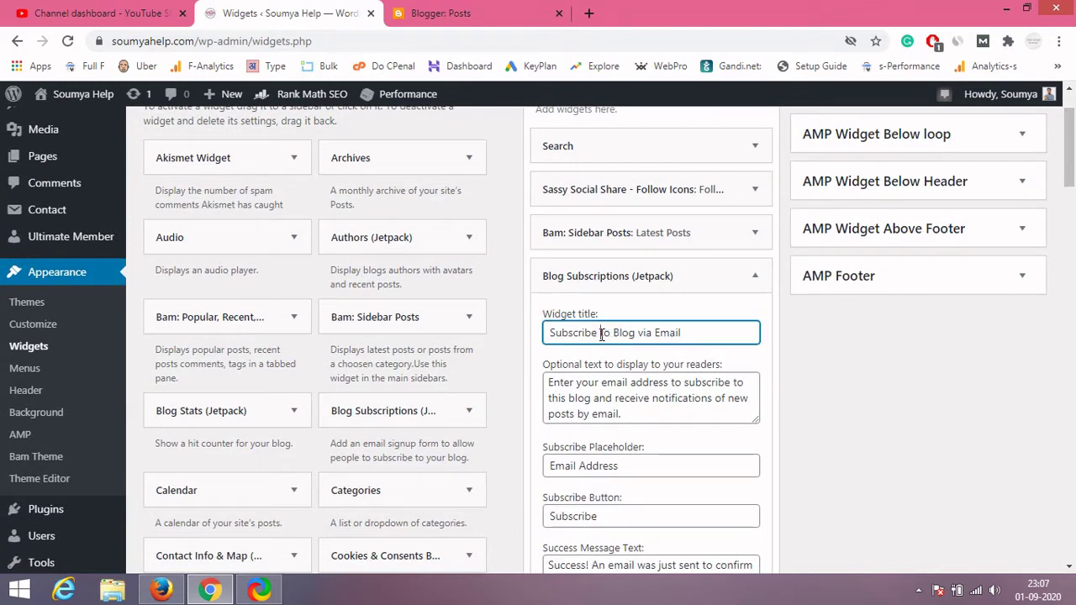
{"action": "double_click", "coordinate": [601, 334]}
{"action": "scroll", "coordinate": [736, 343], "scroll_direction": "down", "scroll_amount": 4}
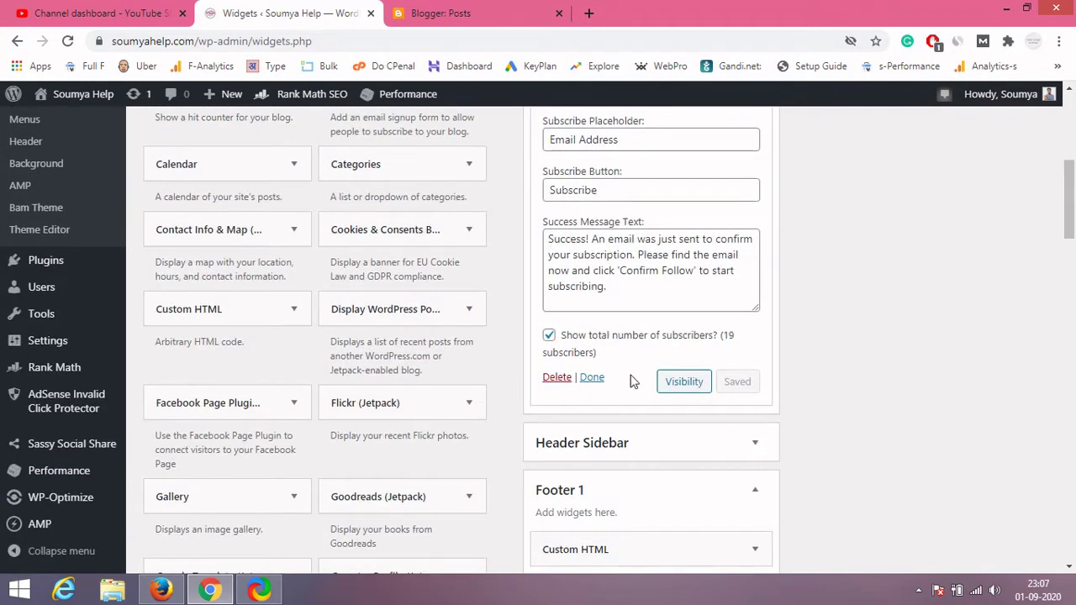
{"action": "left_click", "coordinate": [593, 380]}
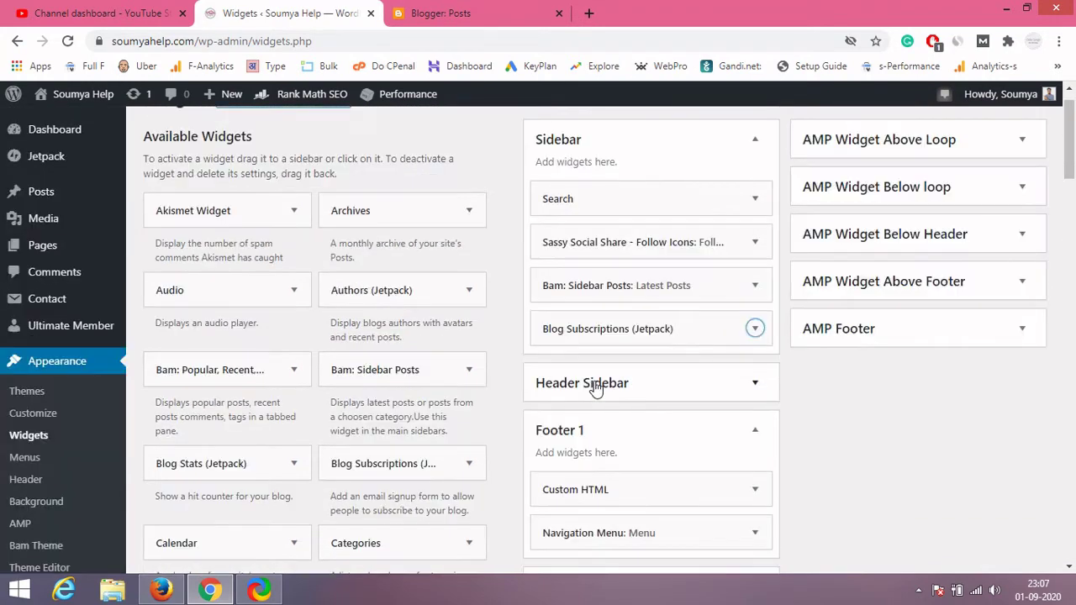
Switch to the live site in Firefox and check the sidebar's email subscription box.
{"action": "left_click_drag", "start_coordinate": [1073, 152], "coordinate": [1073, 313]}
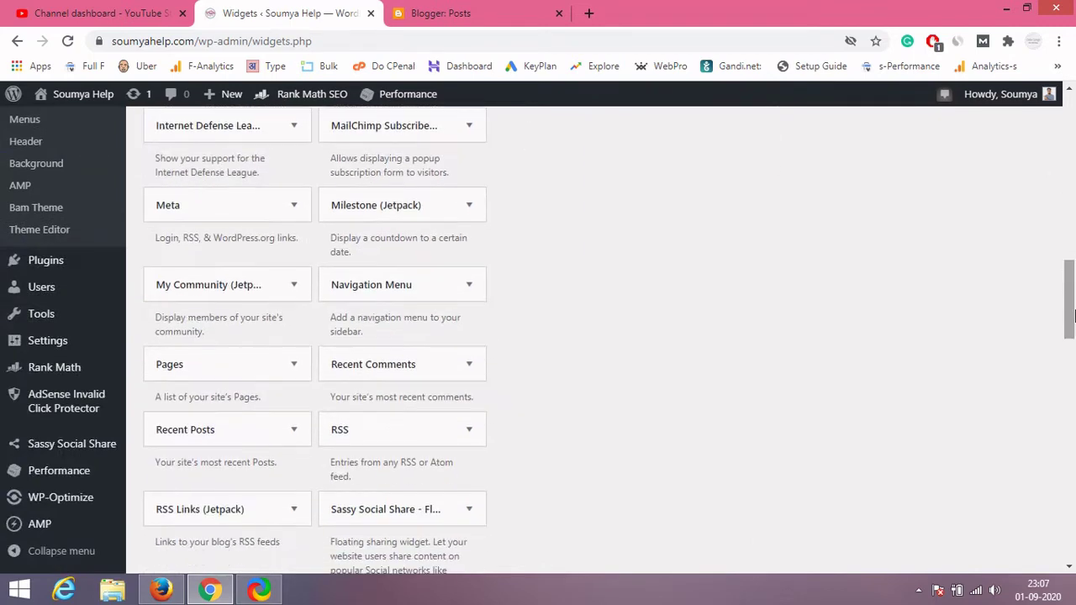
{"action": "left_click", "coordinate": [165, 590]}
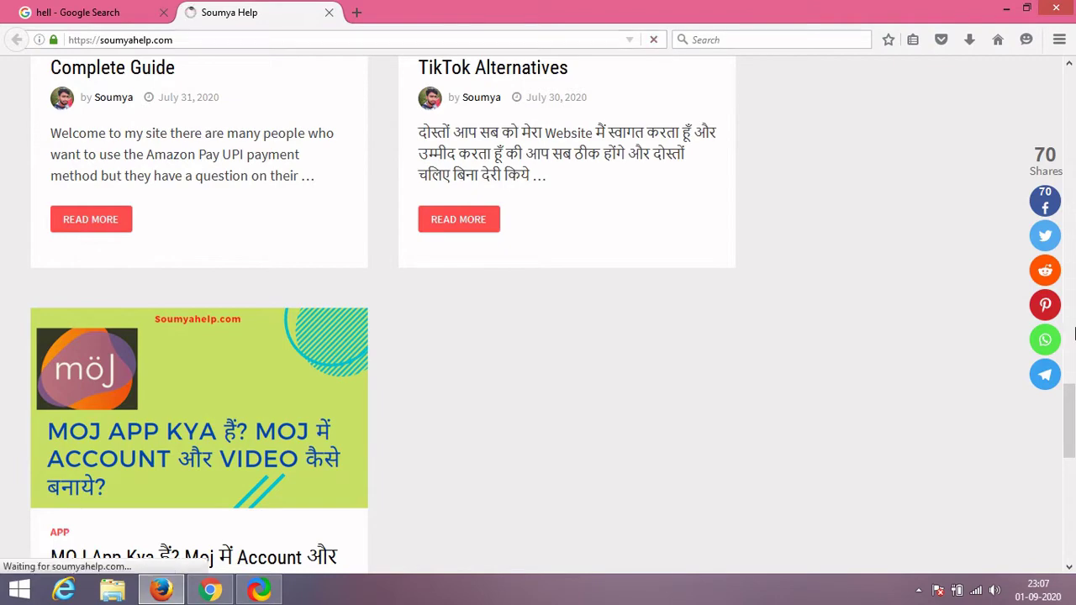
{"action": "left_click", "coordinate": [1075, 195]}
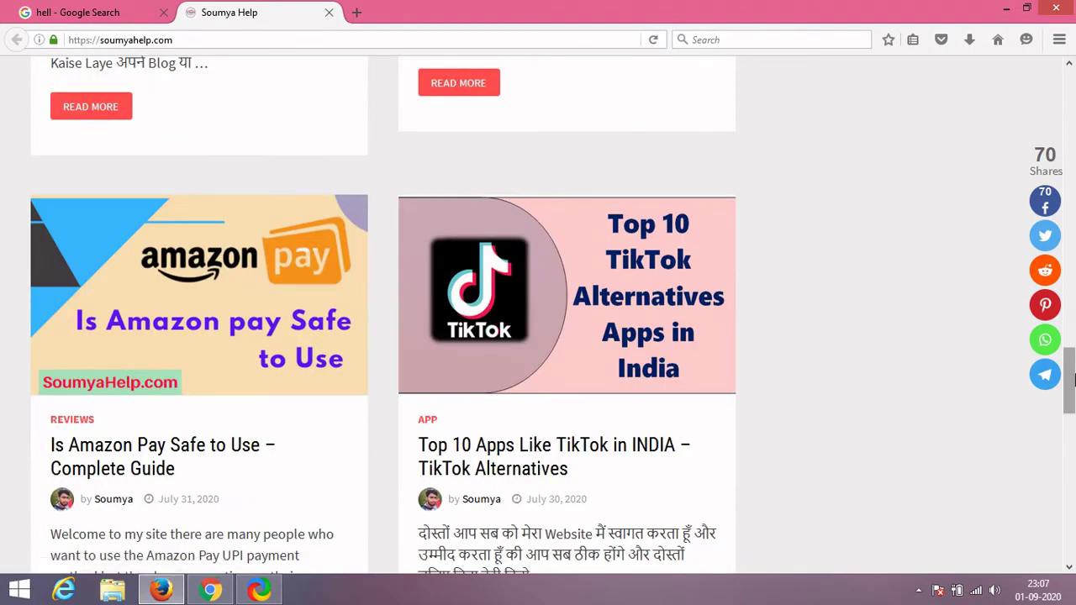
{"action": "left_click_drag", "start_coordinate": [1074, 380], "coordinate": [1074, 247]}
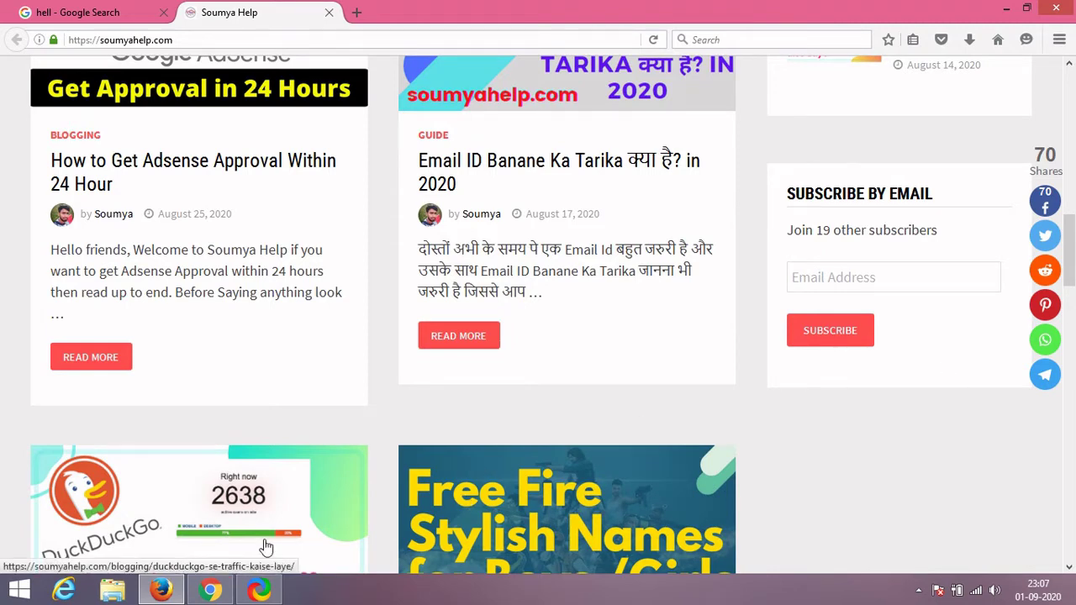
Switch to the Blogger dashboard in Chrome and open the layout of the HR Full Form blog.
{"action": "left_click", "coordinate": [209, 591]}
{"action": "left_click", "coordinate": [492, 8]}
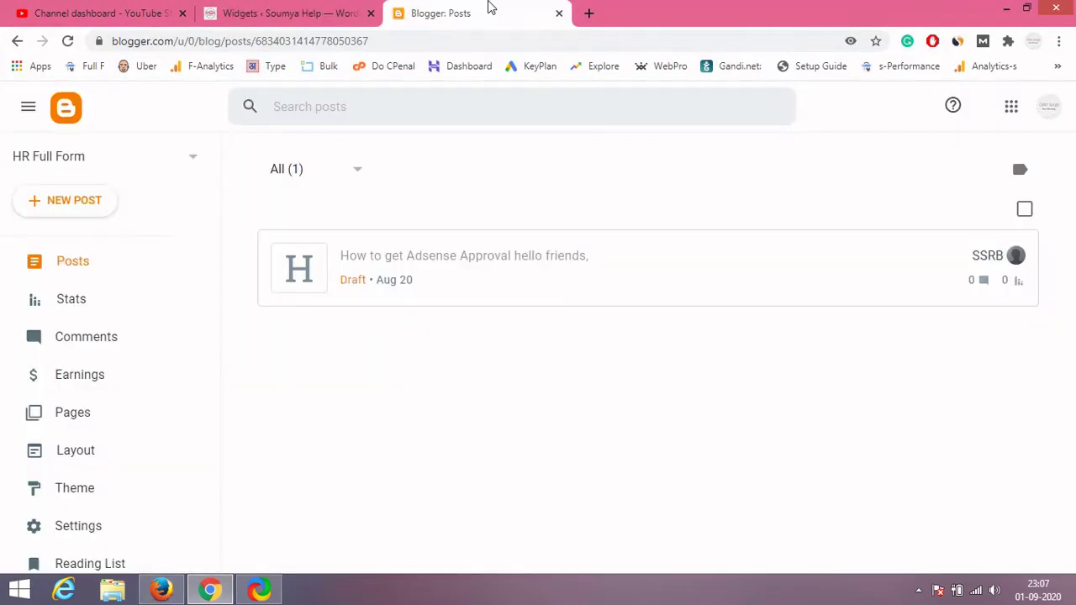
{"action": "scroll", "coordinate": [217, 390], "scroll_direction": "down", "scroll_amount": 3}
{"action": "scroll", "coordinate": [206, 201], "scroll_direction": "up", "scroll_amount": 3}
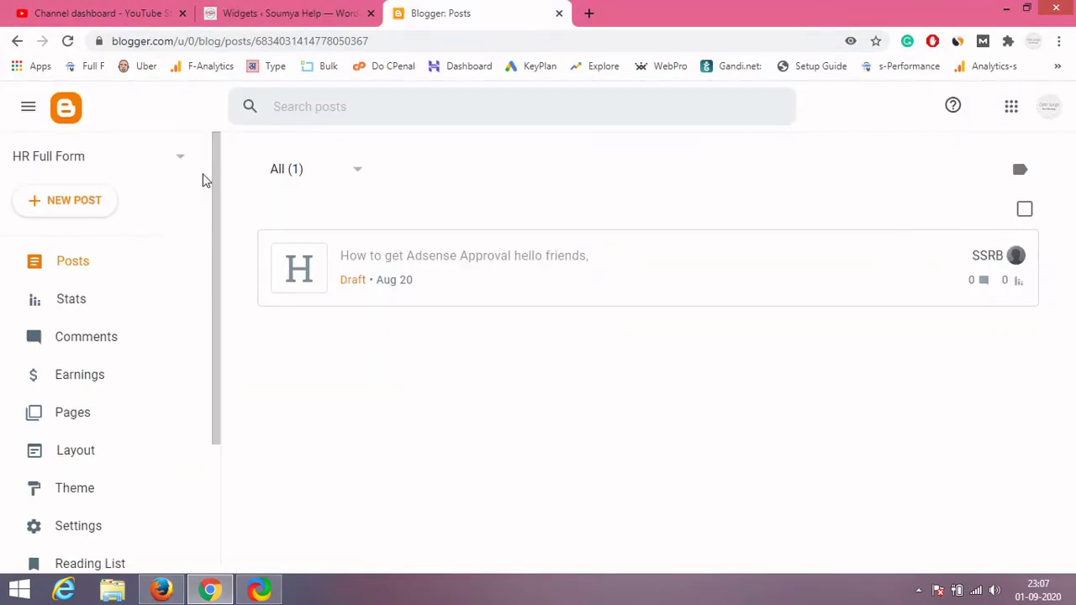
{"action": "left_click_drag", "start_coordinate": [219, 187], "coordinate": [243, 171]}
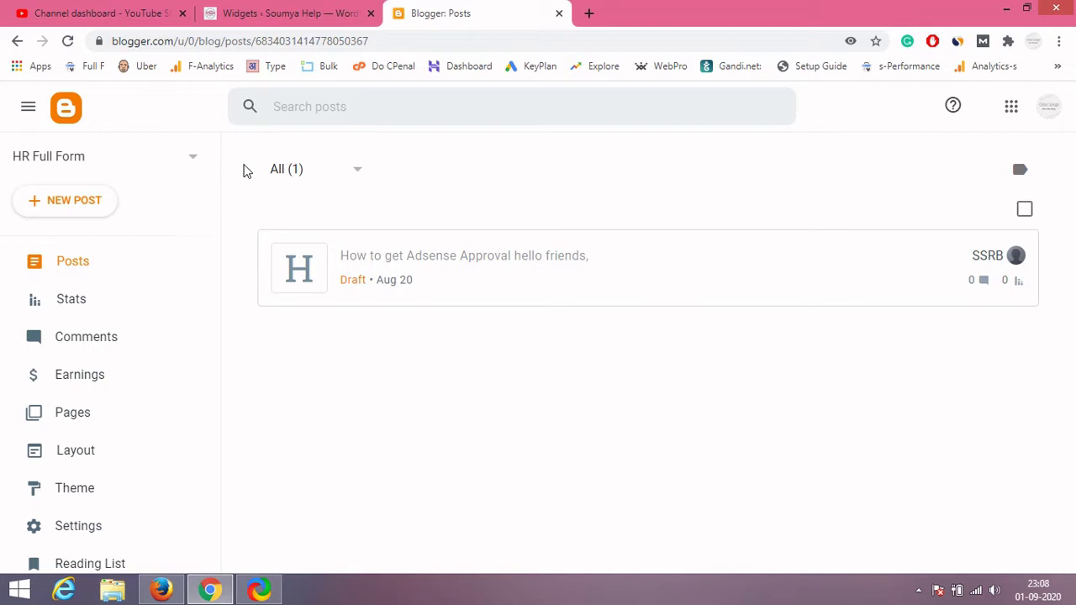
{"action": "left_click_drag", "start_coordinate": [214, 170], "coordinate": [217, 304]}
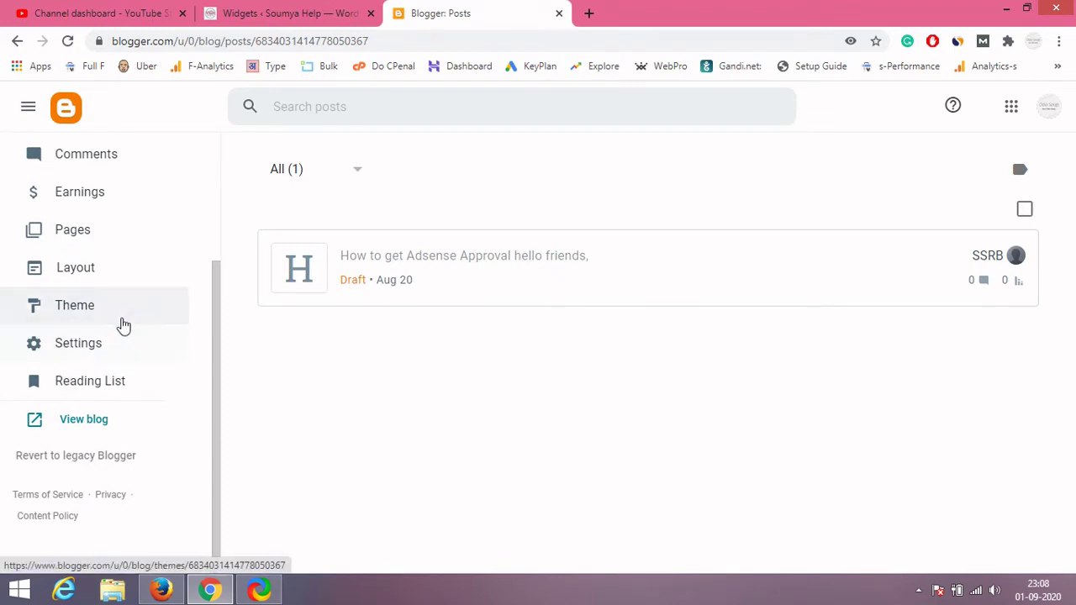
{"action": "left_click", "coordinate": [155, 279]}
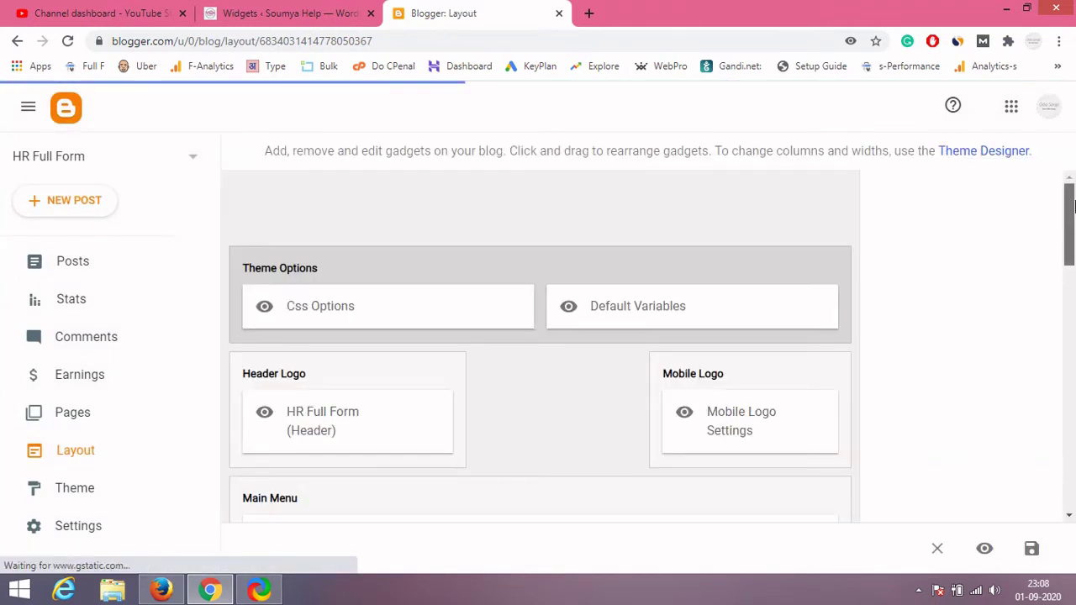
Remove the existing Follow by Email gadget from the Sidebar Right (B) section.
{"action": "left_click_drag", "start_coordinate": [1069, 205], "coordinate": [1073, 357]}
{"action": "left_click_drag", "start_coordinate": [1073, 361], "coordinate": [1073, 421]}
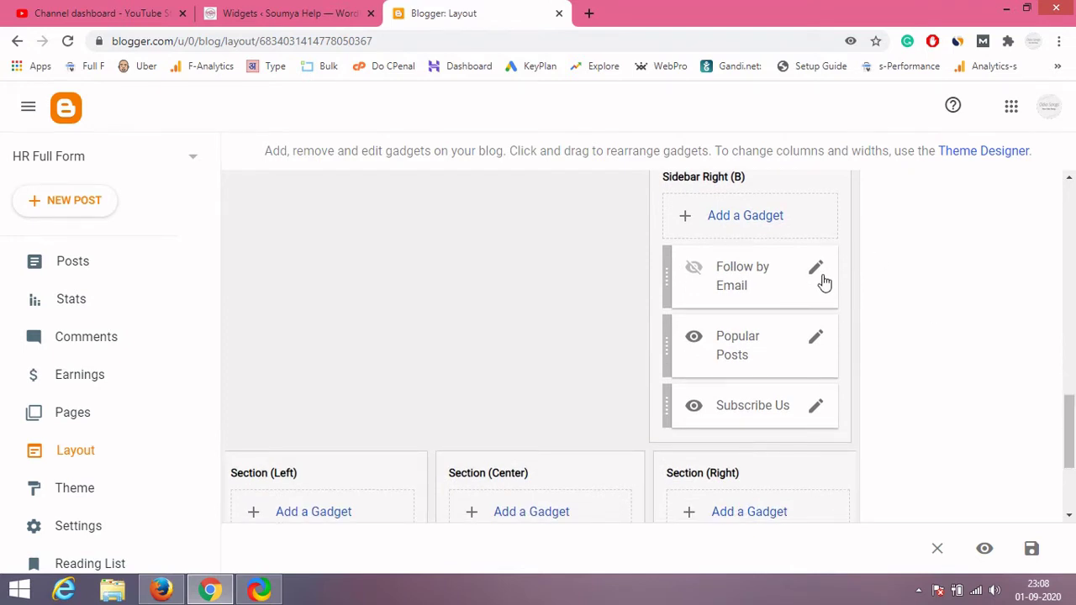
{"action": "left_click", "coordinate": [815, 270]}
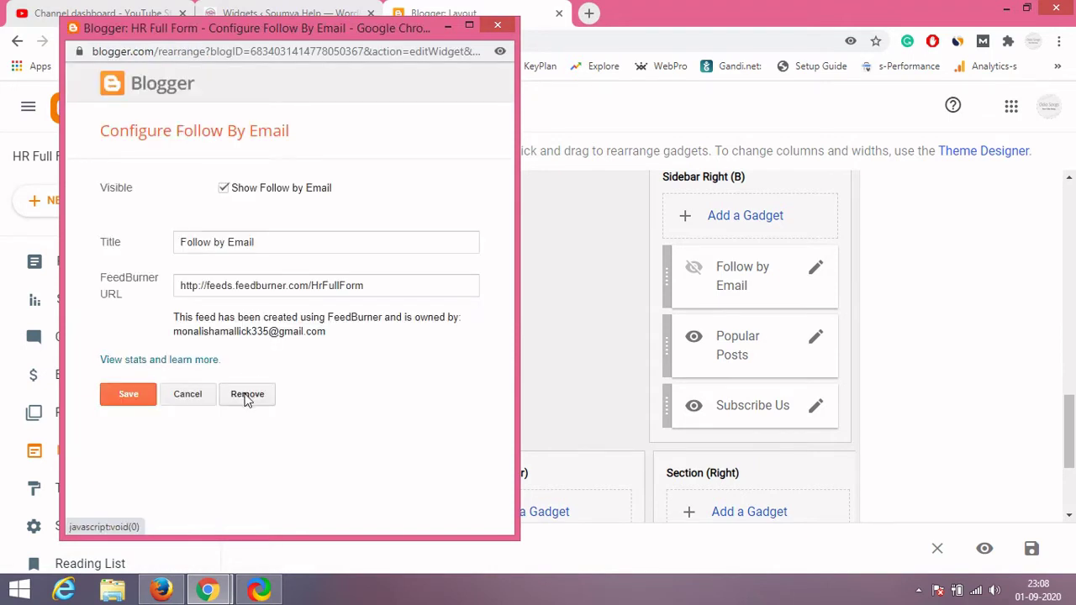
{"action": "left_click", "coordinate": [247, 395]}
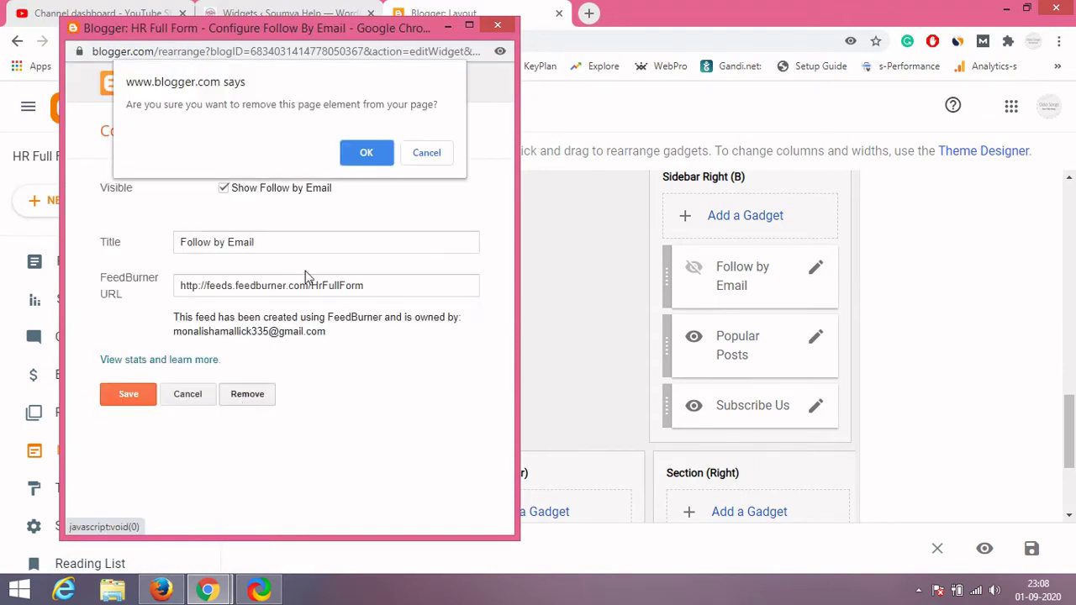
{"action": "left_click", "coordinate": [383, 155]}
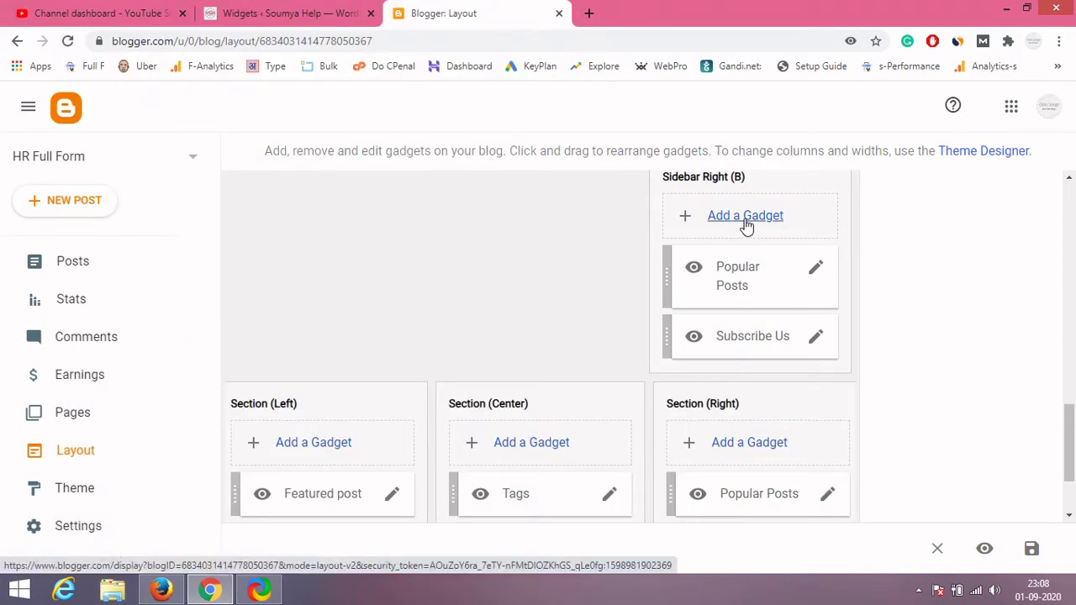
Add a new Follow by Email gadget to the Sidebar Right (B) section, keeping its default title and FeedBurner URL.
{"action": "left_click", "coordinate": [745, 216]}
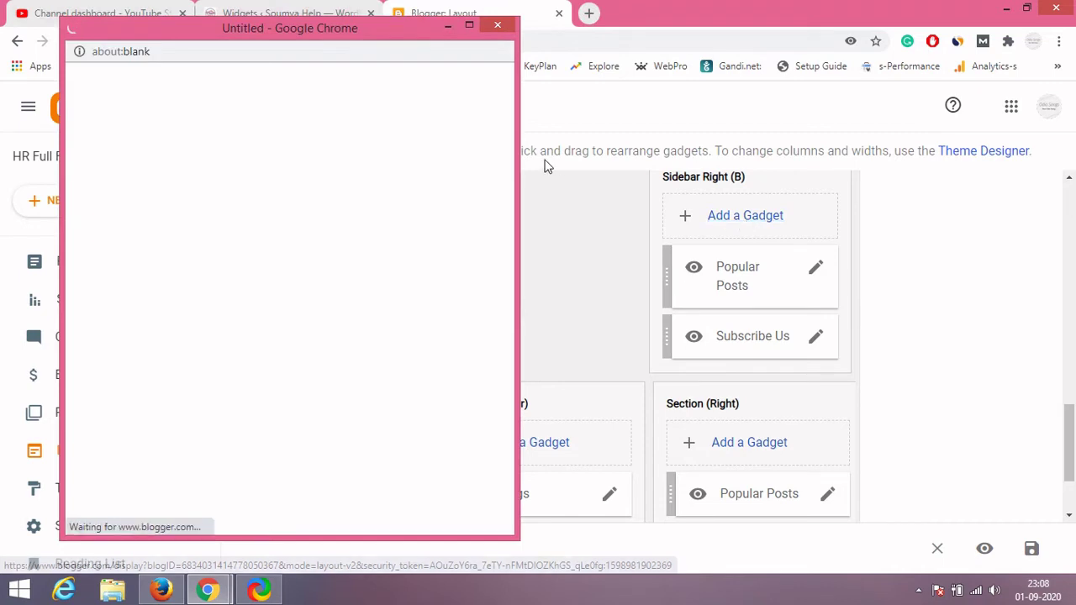
{"action": "left_click_drag", "start_coordinate": [510, 121], "coordinate": [511, 350]}
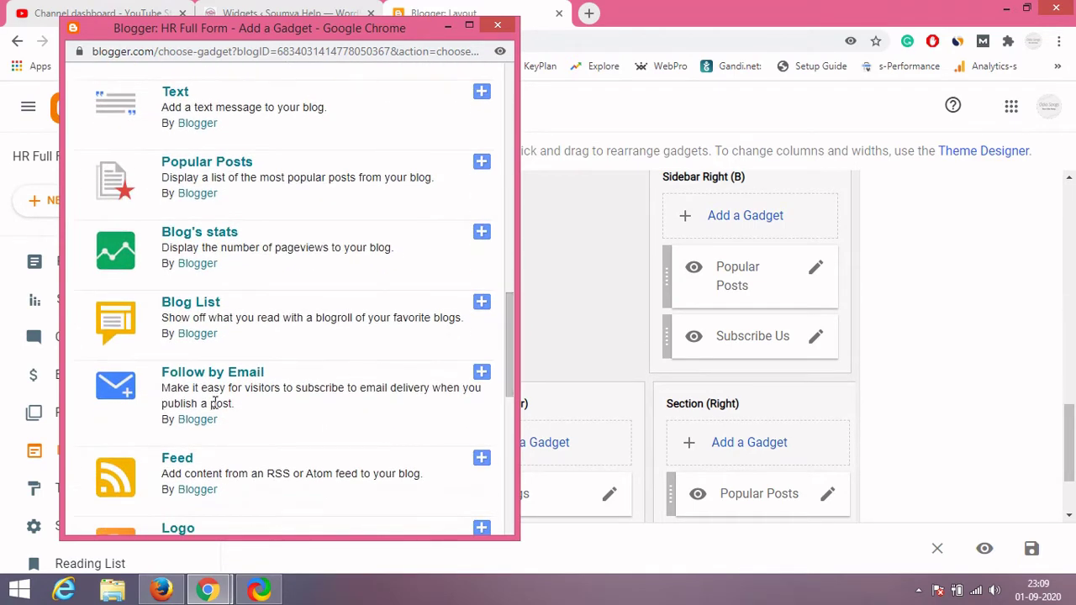
{"action": "left_click", "coordinate": [480, 374]}
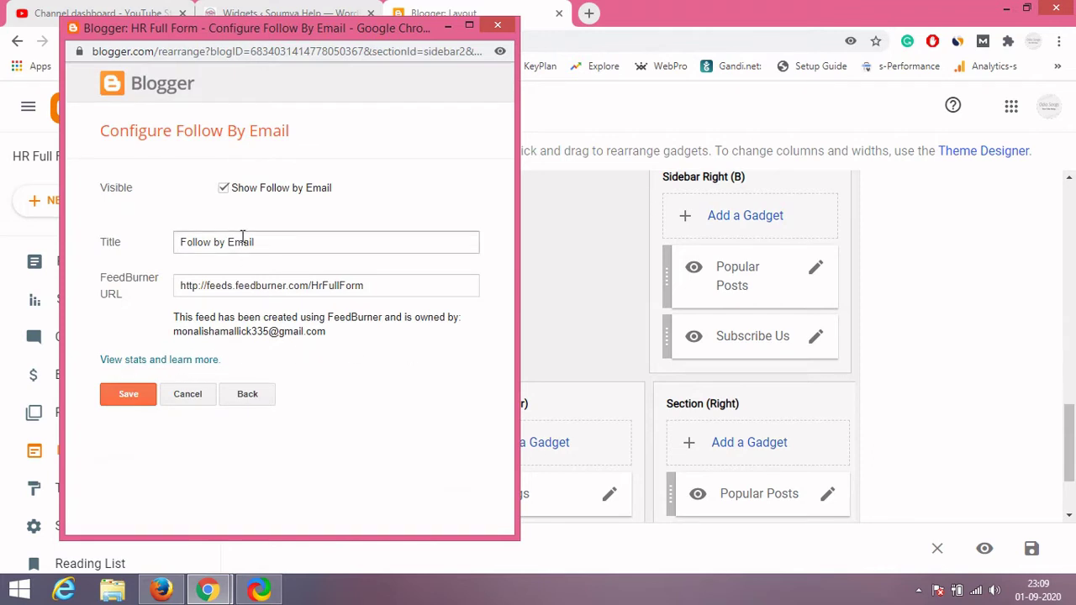
{"action": "left_click", "coordinate": [131, 395]}
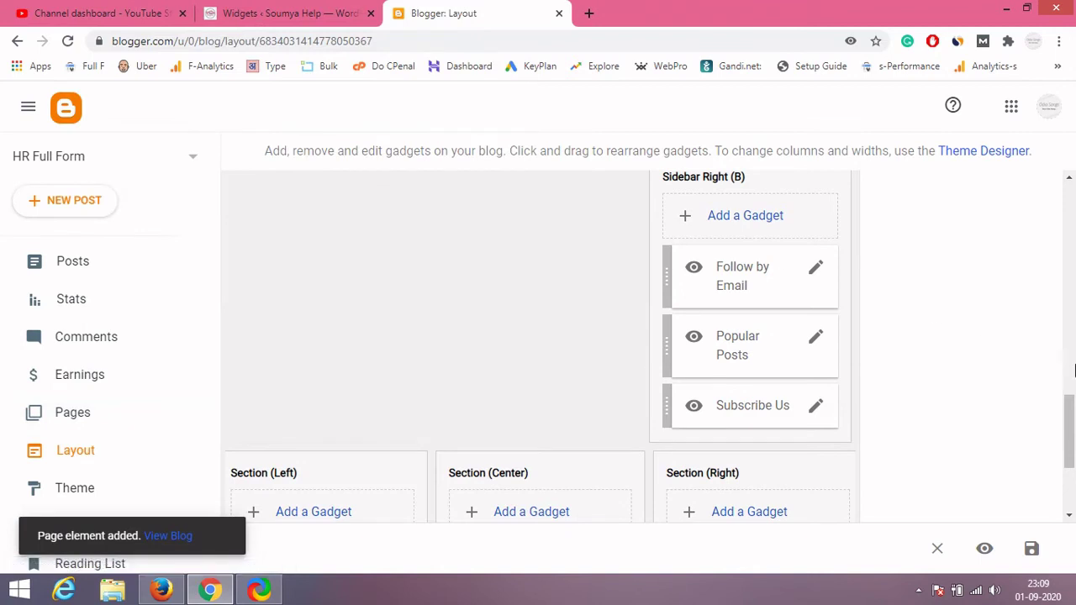
Save the blog's layout arrangement.
{"action": "left_click", "coordinate": [1032, 549]}
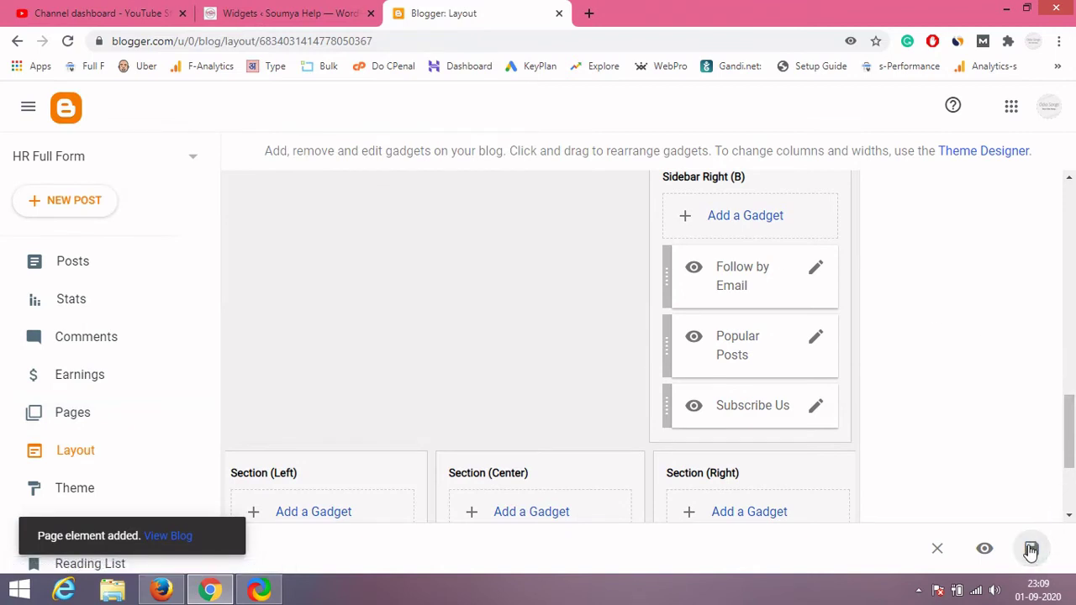
{"action": "scroll", "coordinate": [1032, 548], "scroll_direction": "down", "scroll_amount": 1}
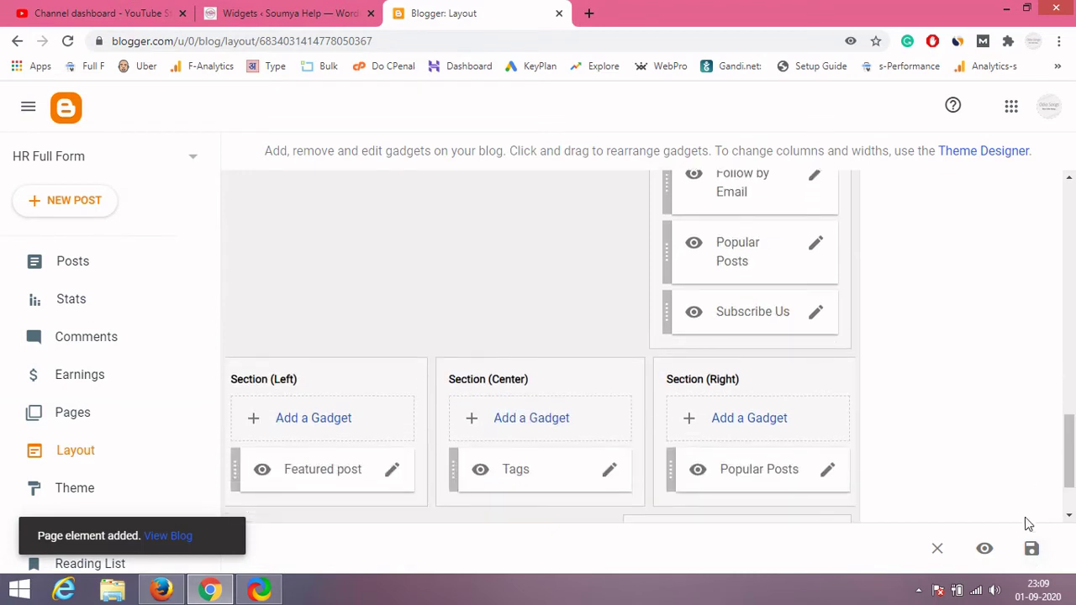
{"action": "left_click", "coordinate": [1031, 549]}
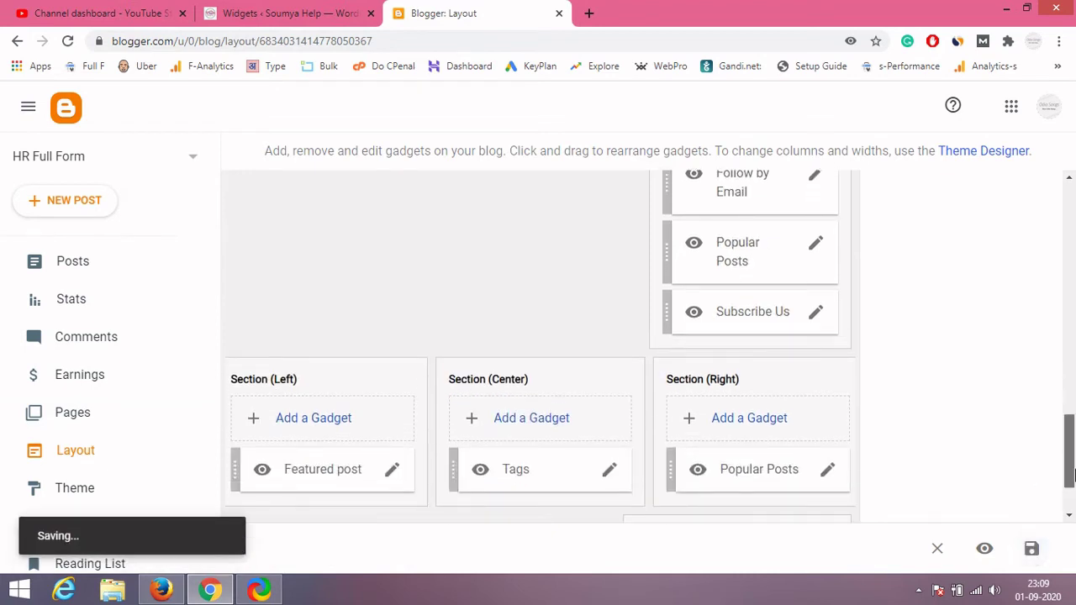
{"action": "scroll", "coordinate": [1069, 454], "scroll_direction": "up", "scroll_amount": 1}
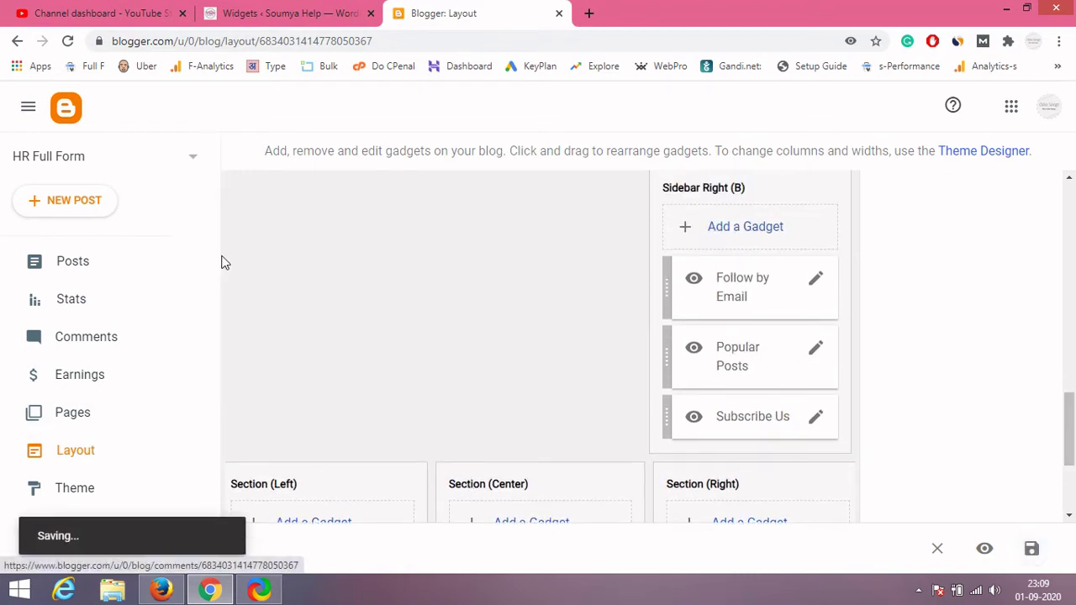
Open the live blog and check the Follow by Email box's heading, text and email field in the sidebar.
{"action": "left_click_drag", "start_coordinate": [220, 261], "coordinate": [221, 386]}
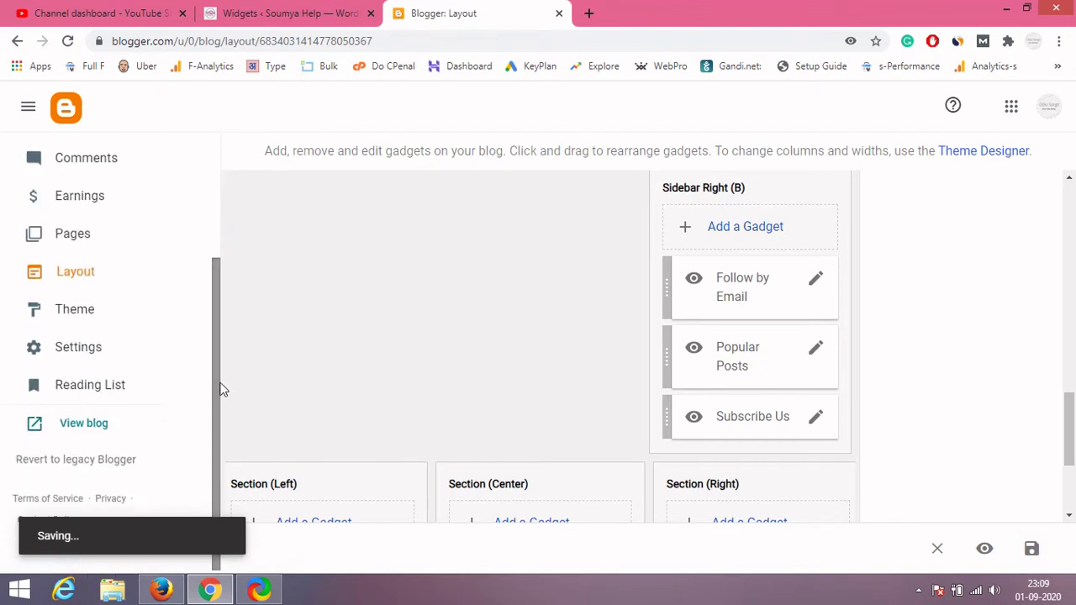
{"action": "left_click", "coordinate": [84, 427]}
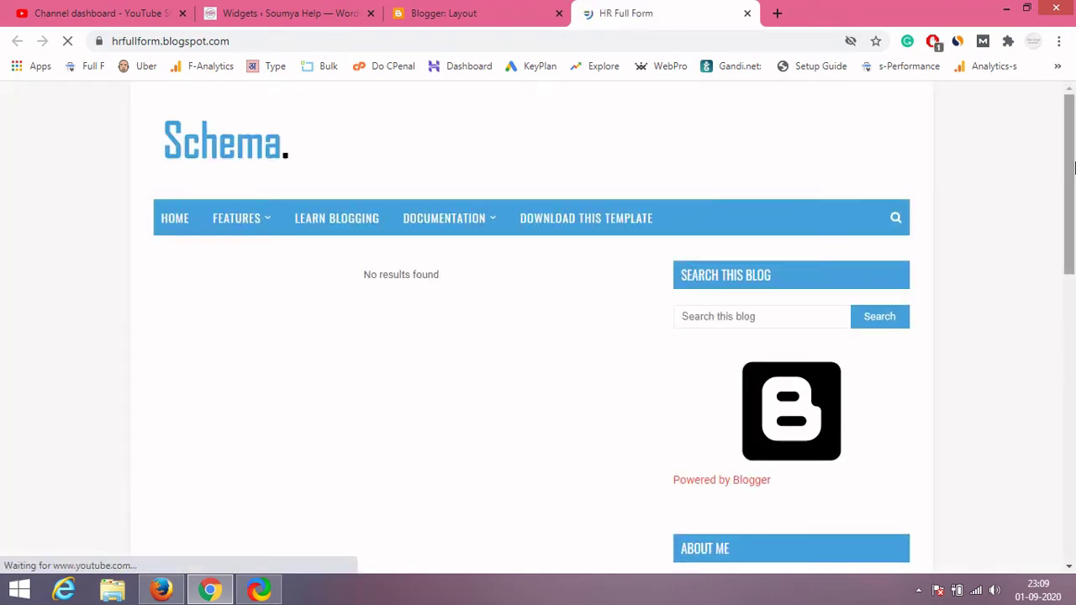
{"action": "left_click_drag", "start_coordinate": [1073, 168], "coordinate": [1073, 392]}
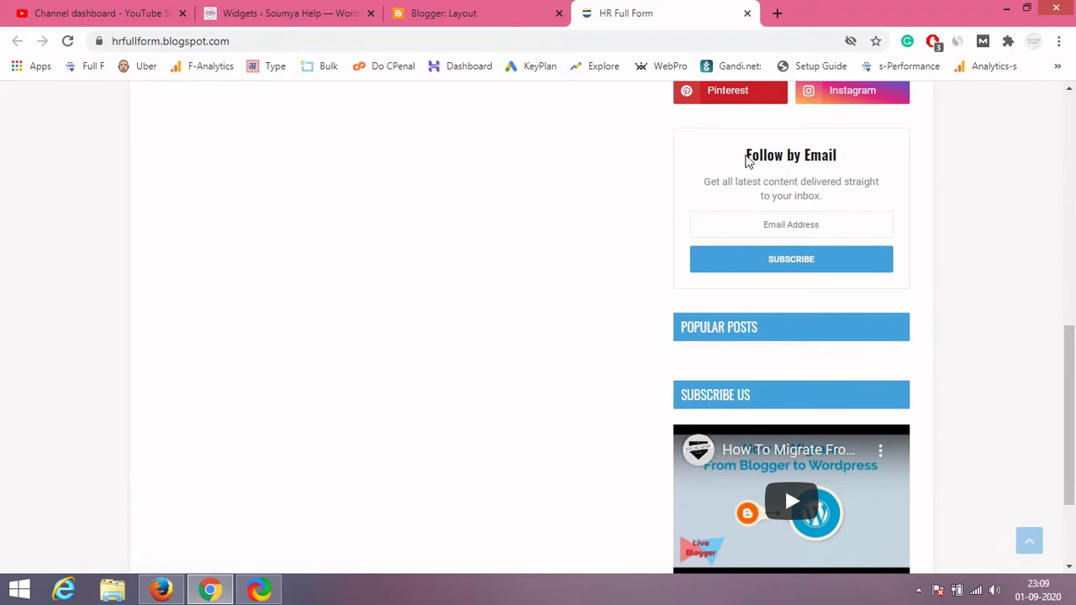
{"action": "left_click_drag", "start_coordinate": [748, 160], "coordinate": [902, 254]}
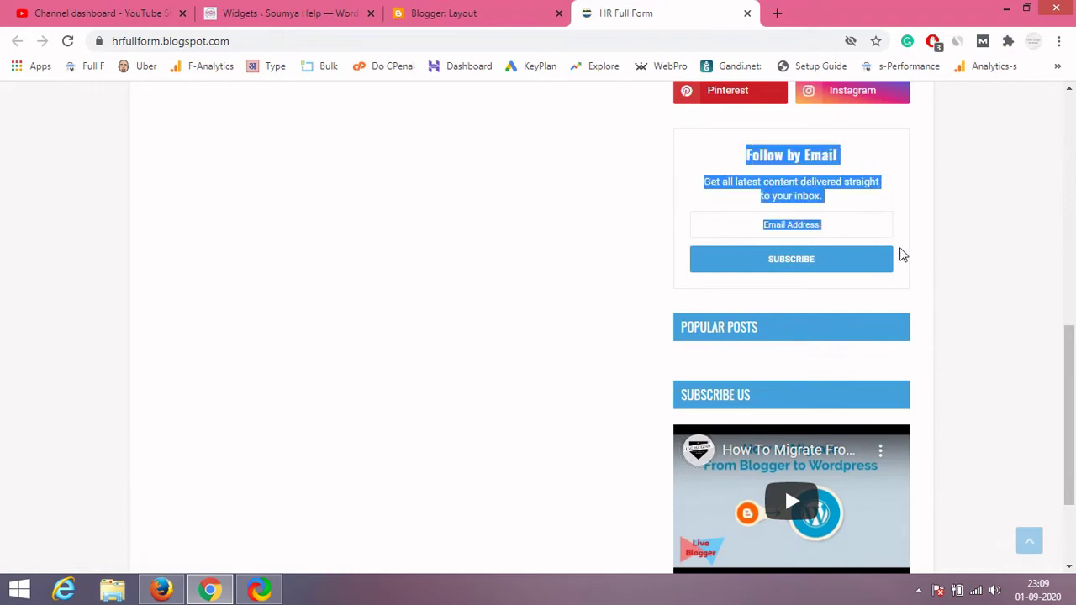
{"action": "triple_click", "coordinate": [835, 180]}
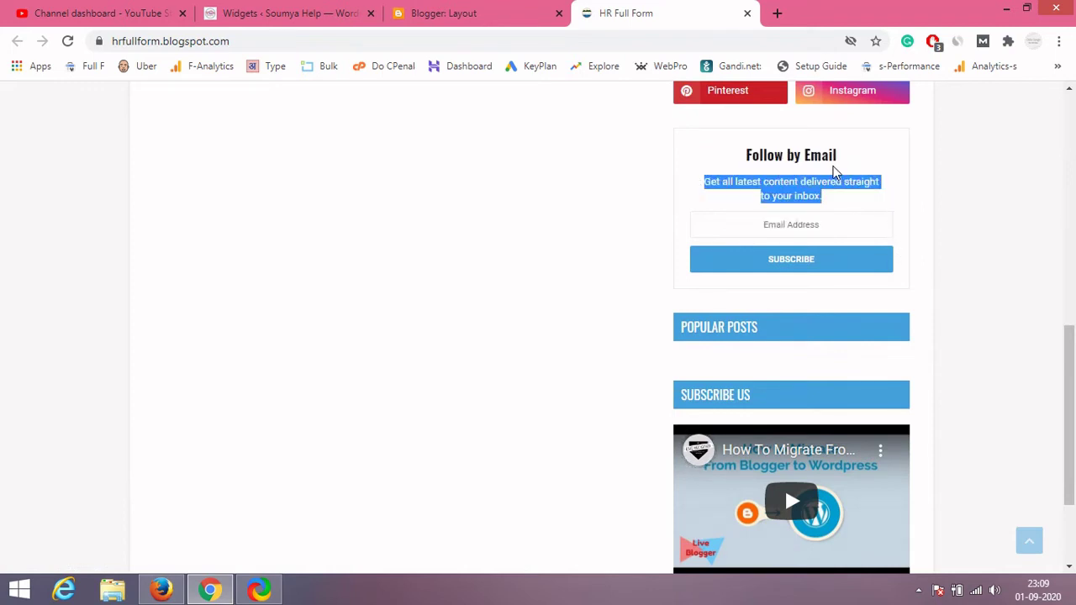
{"action": "double_click", "coordinate": [793, 156]}
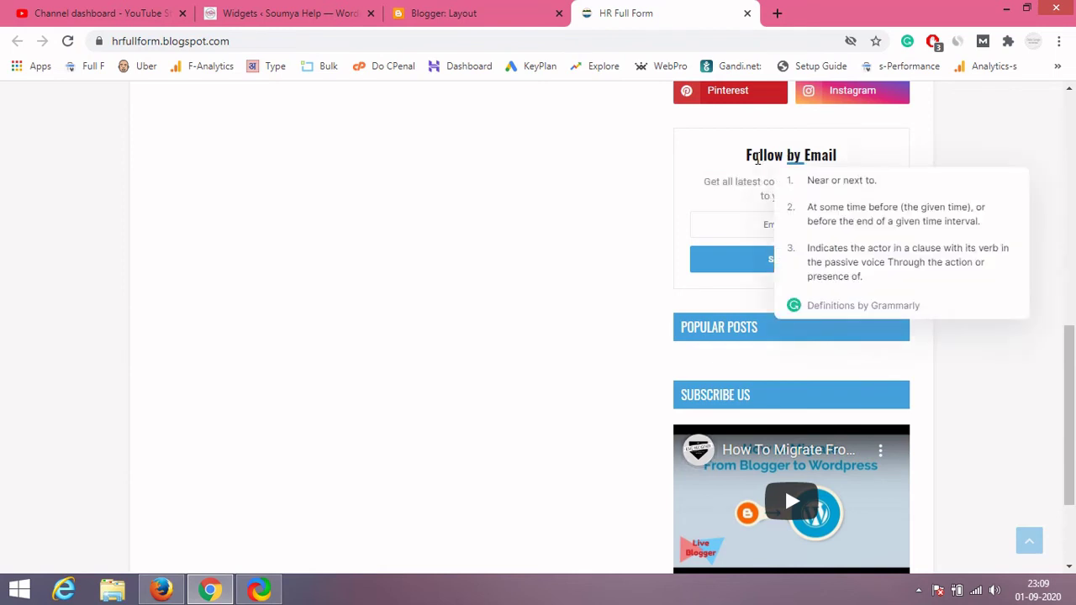
{"action": "double_click", "coordinate": [760, 156]}
{"action": "left_click", "coordinate": [713, 158]}
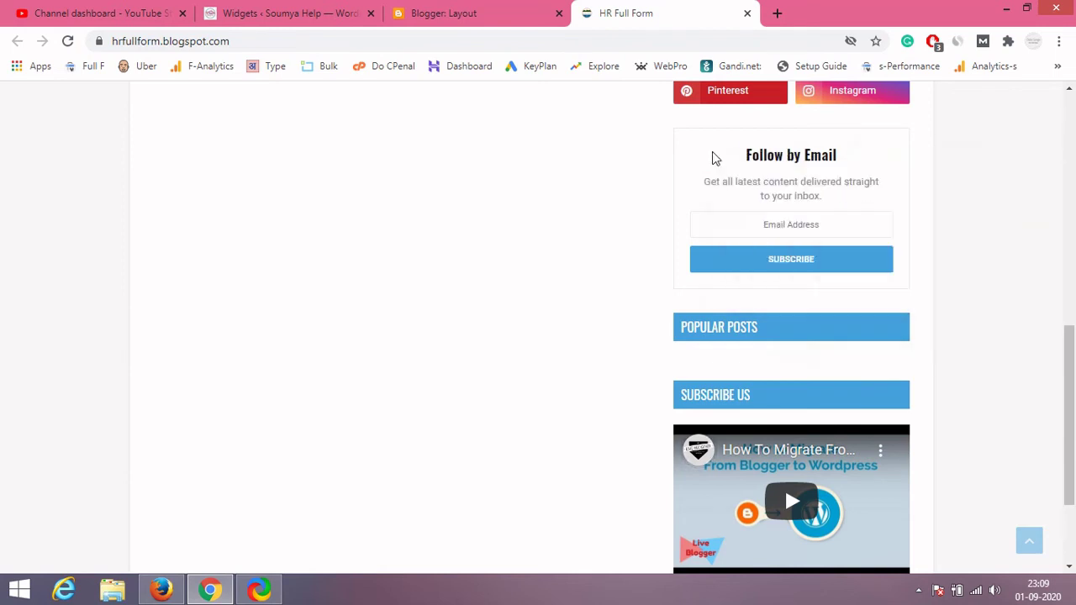